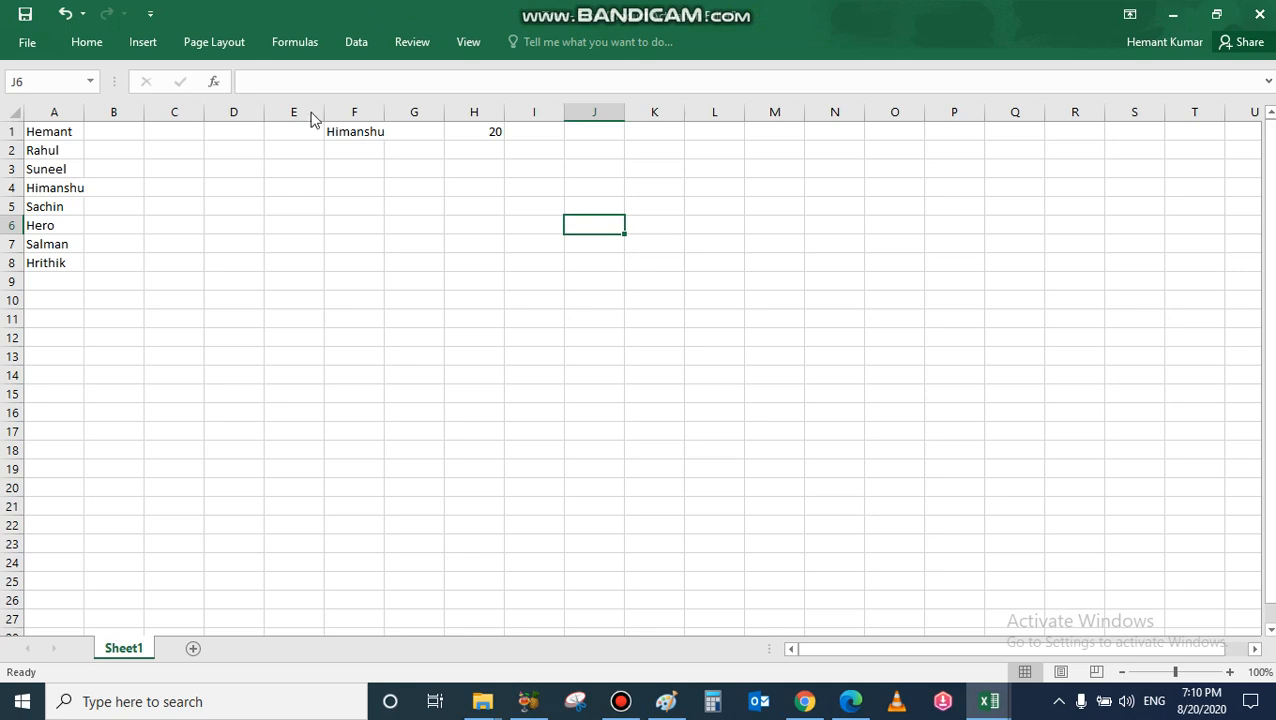
Step: Use the name dropdowns to set F1 to Suneel, F2 to Hero and F3 to Hrithik
left_click(359, 132)
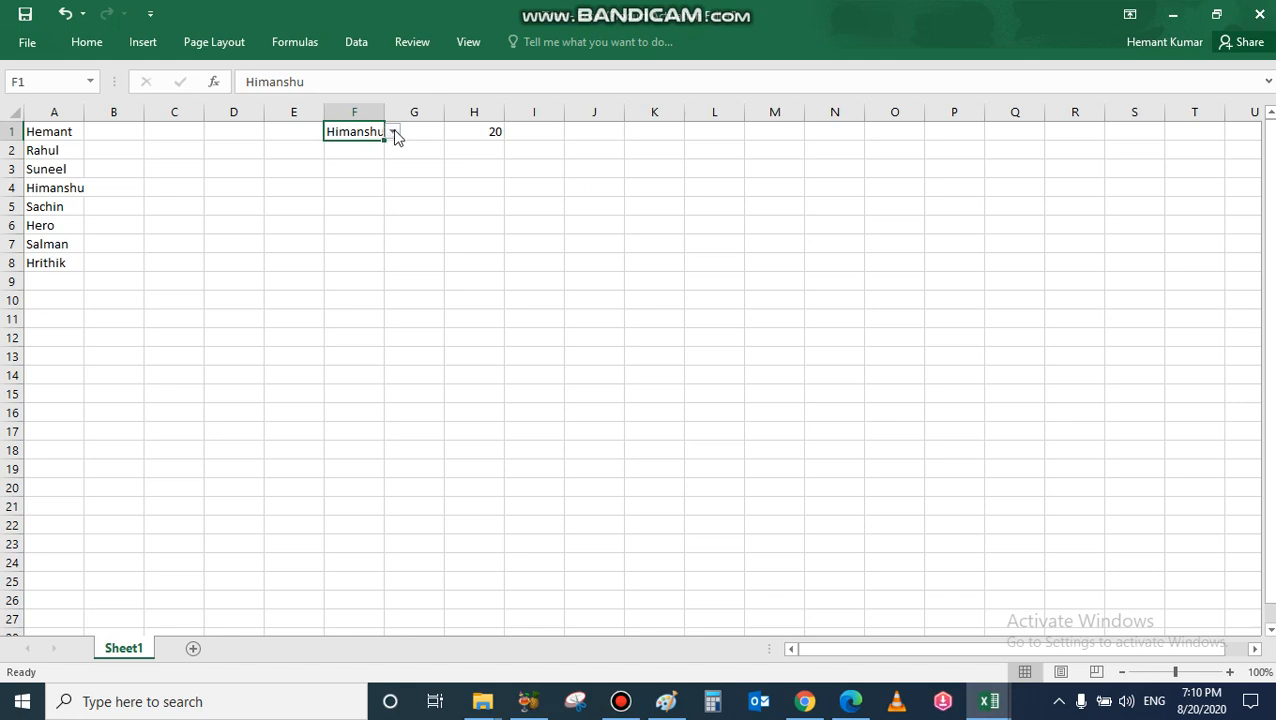
left_click(394, 133)
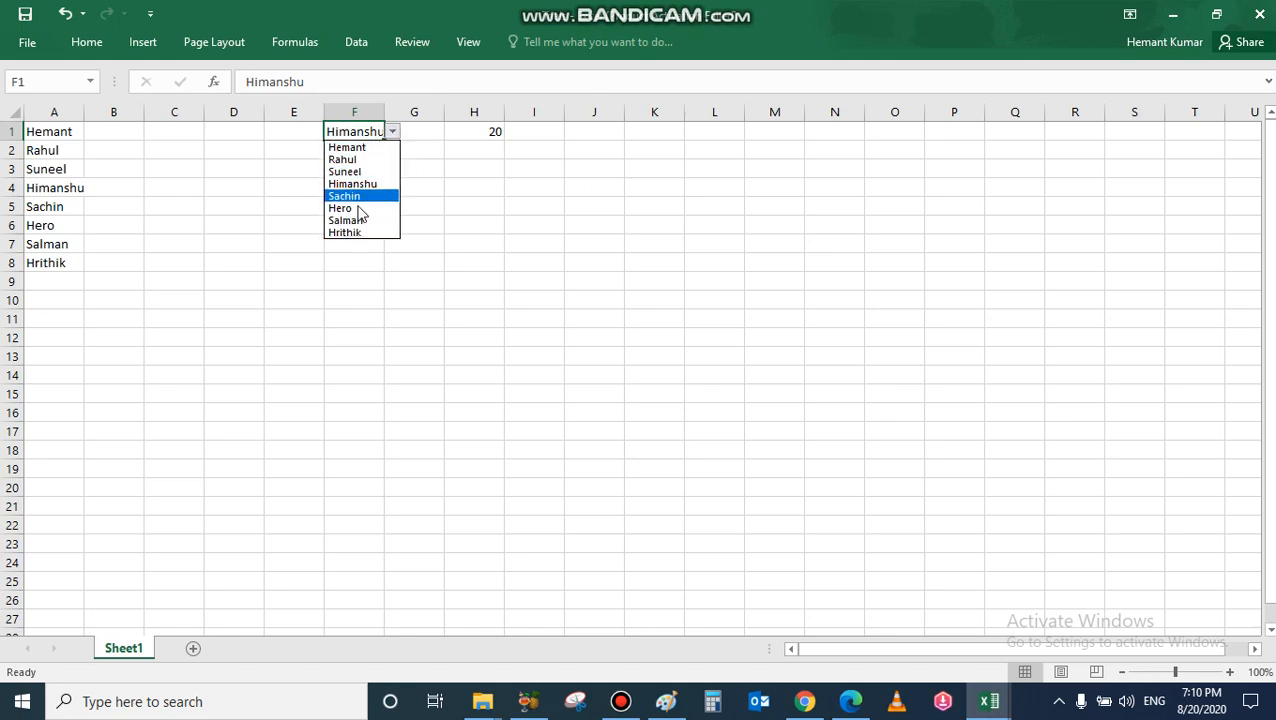
left_click(355, 171)
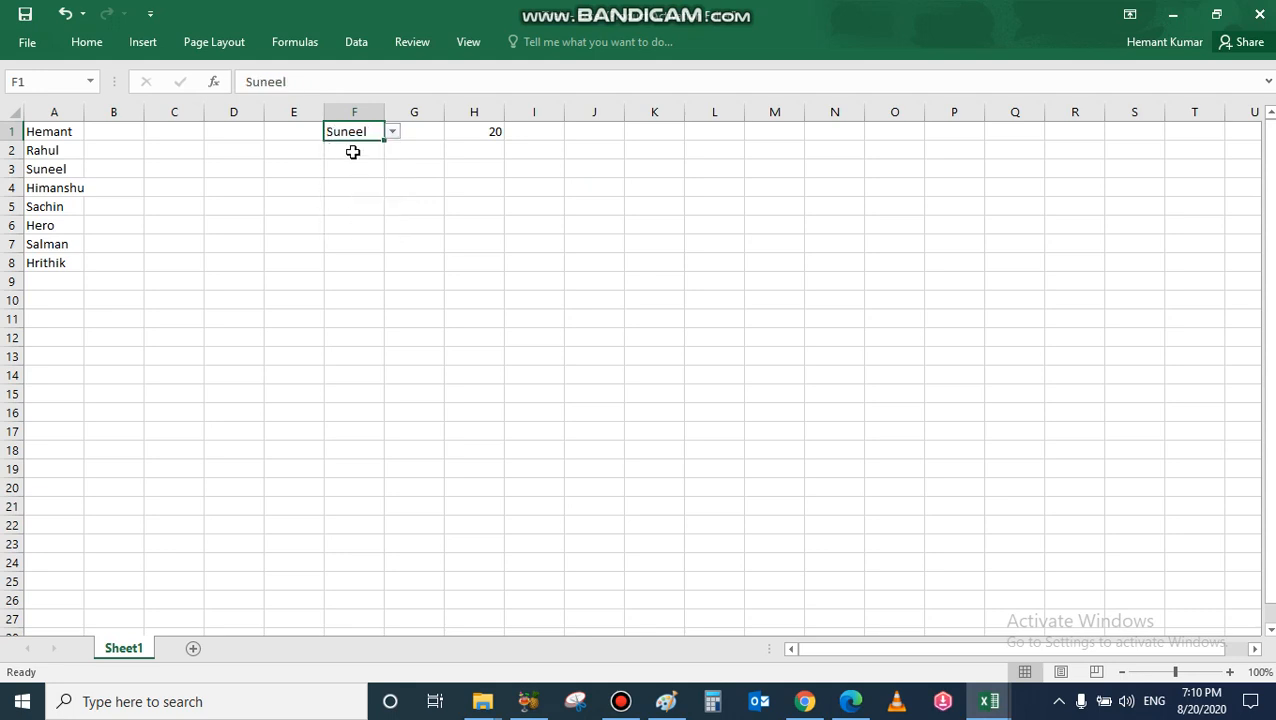
left_click(353, 152)
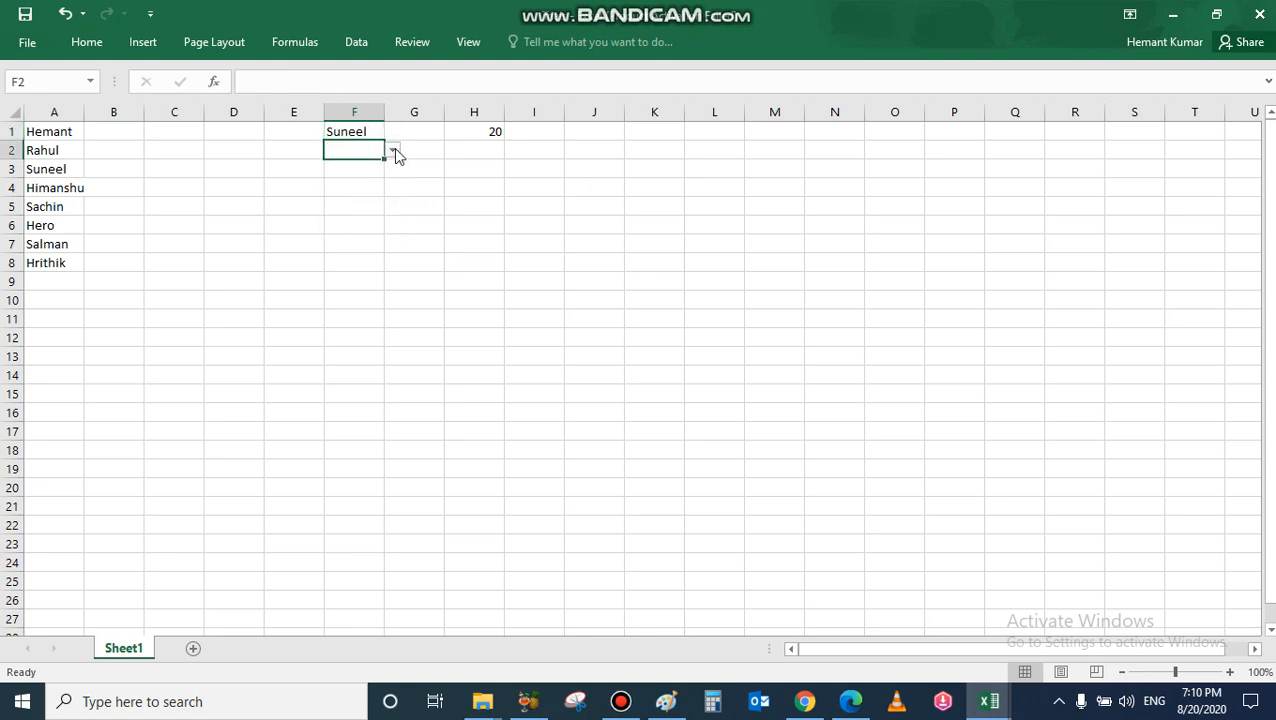
left_click(394, 151)
left_click(356, 227)
left_click(354, 170)
left_click(393, 172)
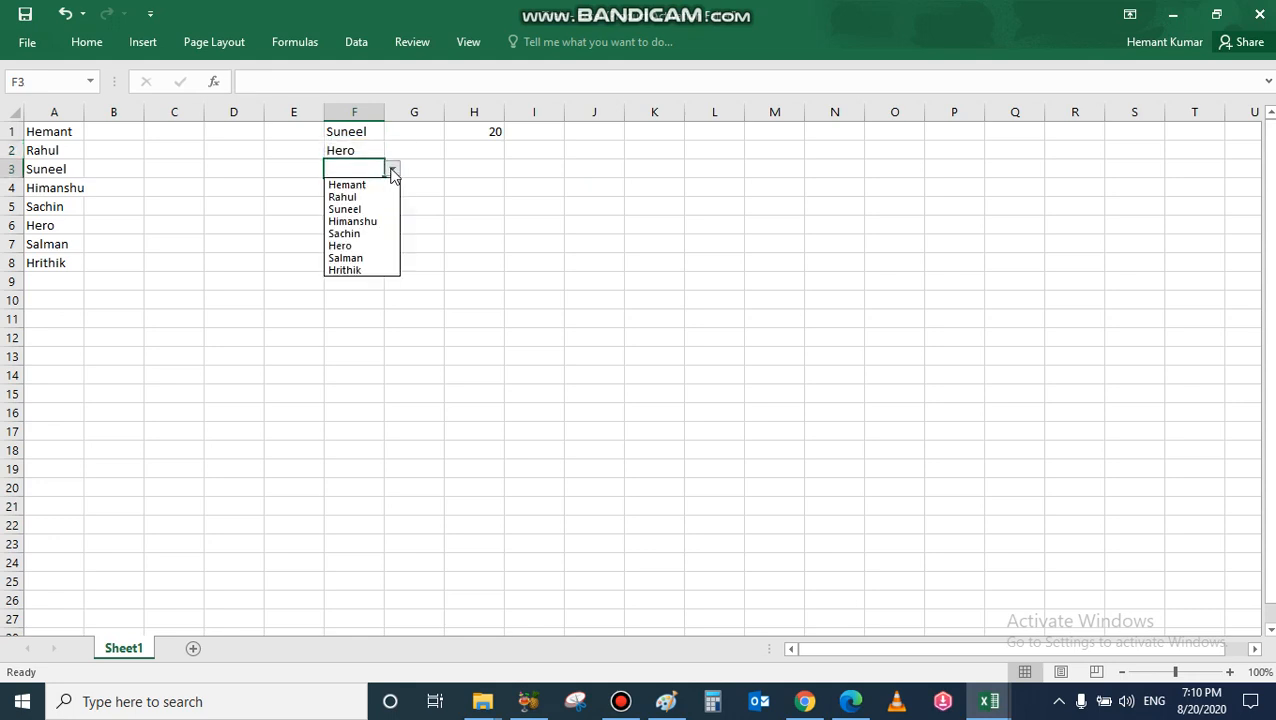
left_click(355, 270)
Step: Set both F4 and F5 to Suneel from their name dropdowns
left_click(350, 188)
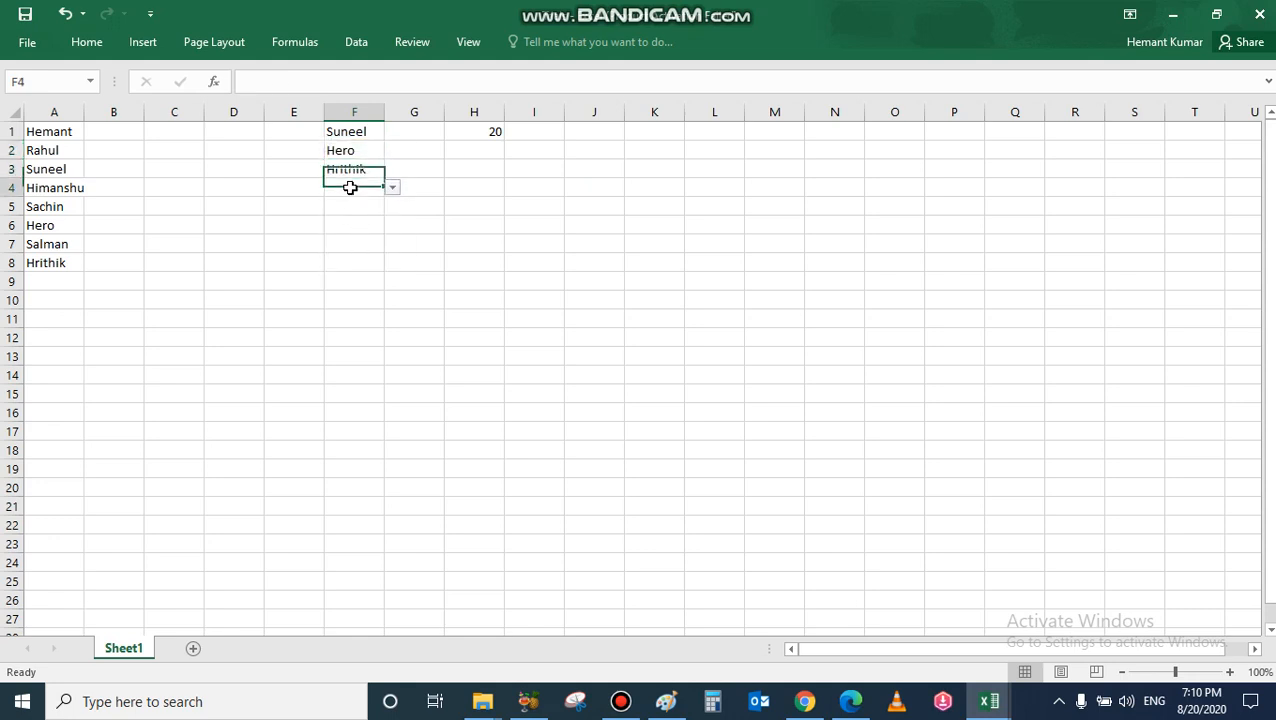
left_click(393, 188)
left_click(359, 229)
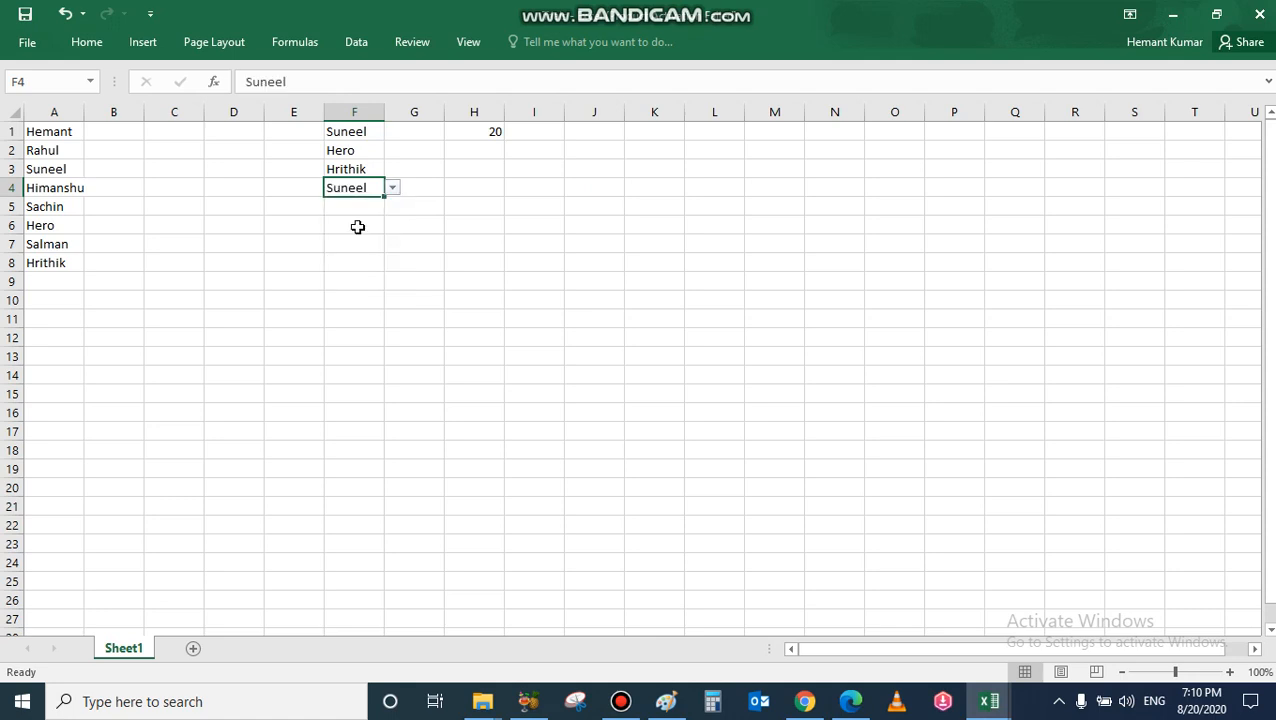
left_click(353, 208)
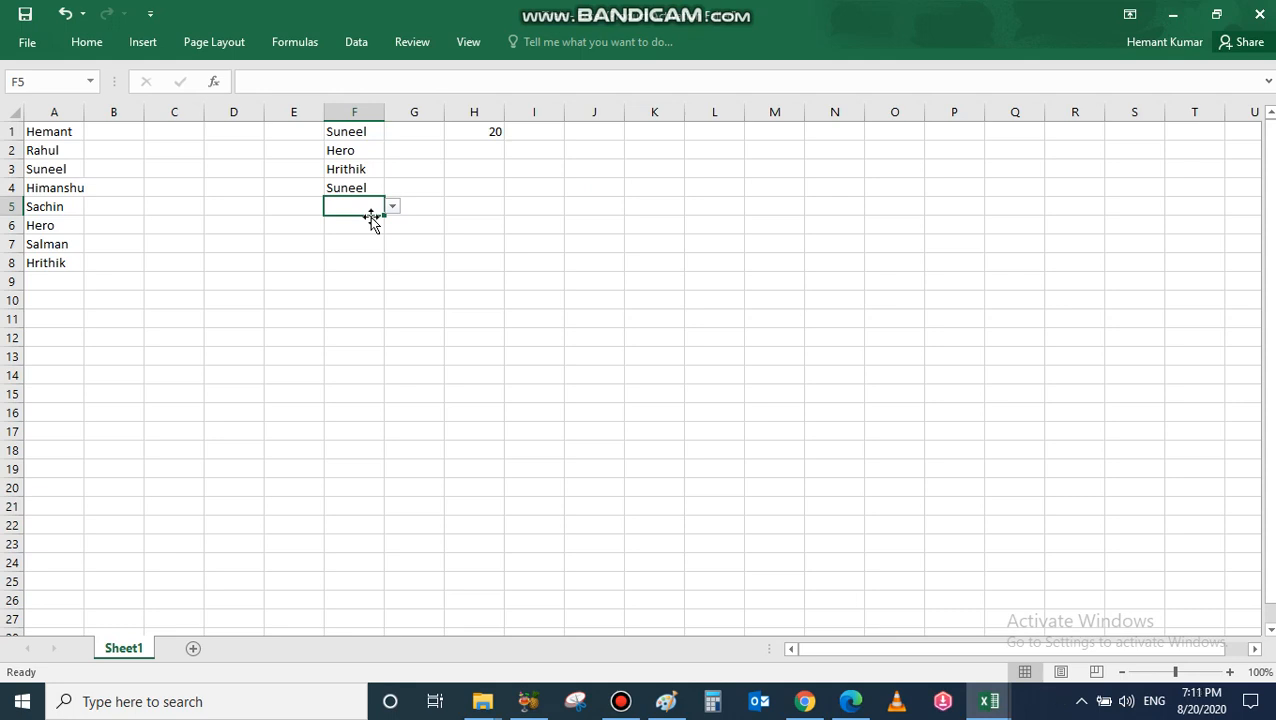
left_click(392, 208)
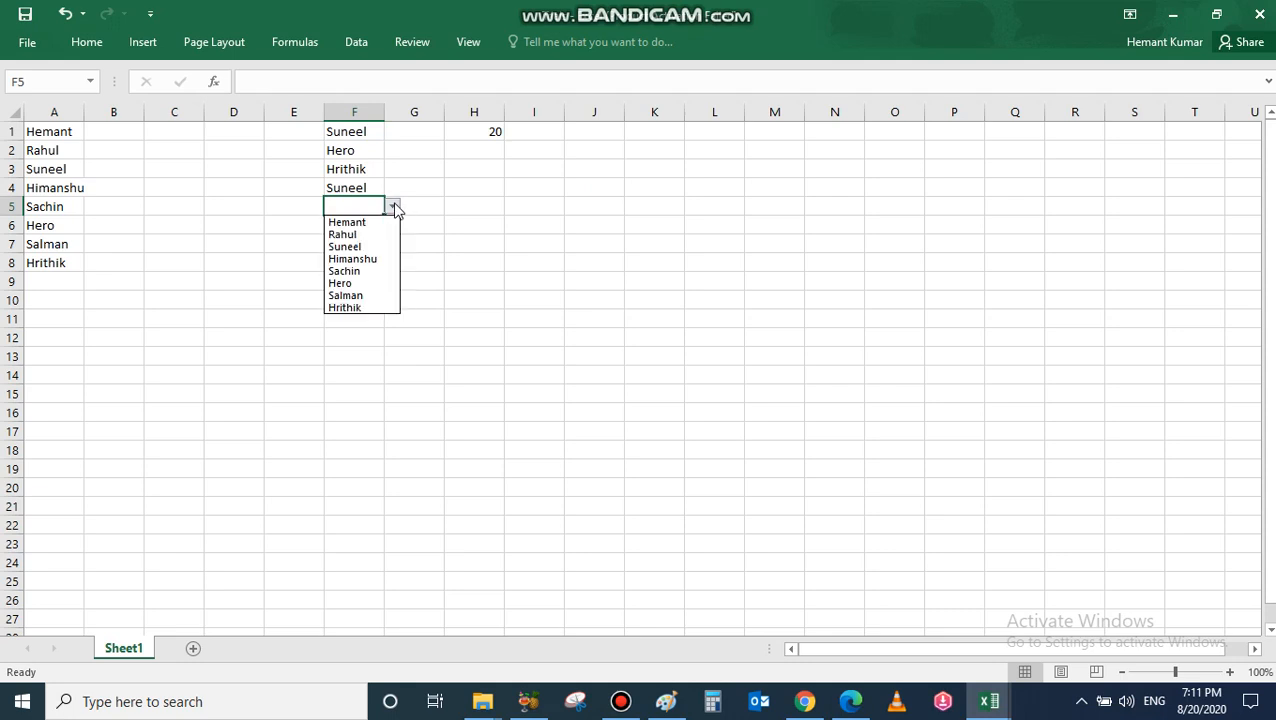
left_click(350, 246)
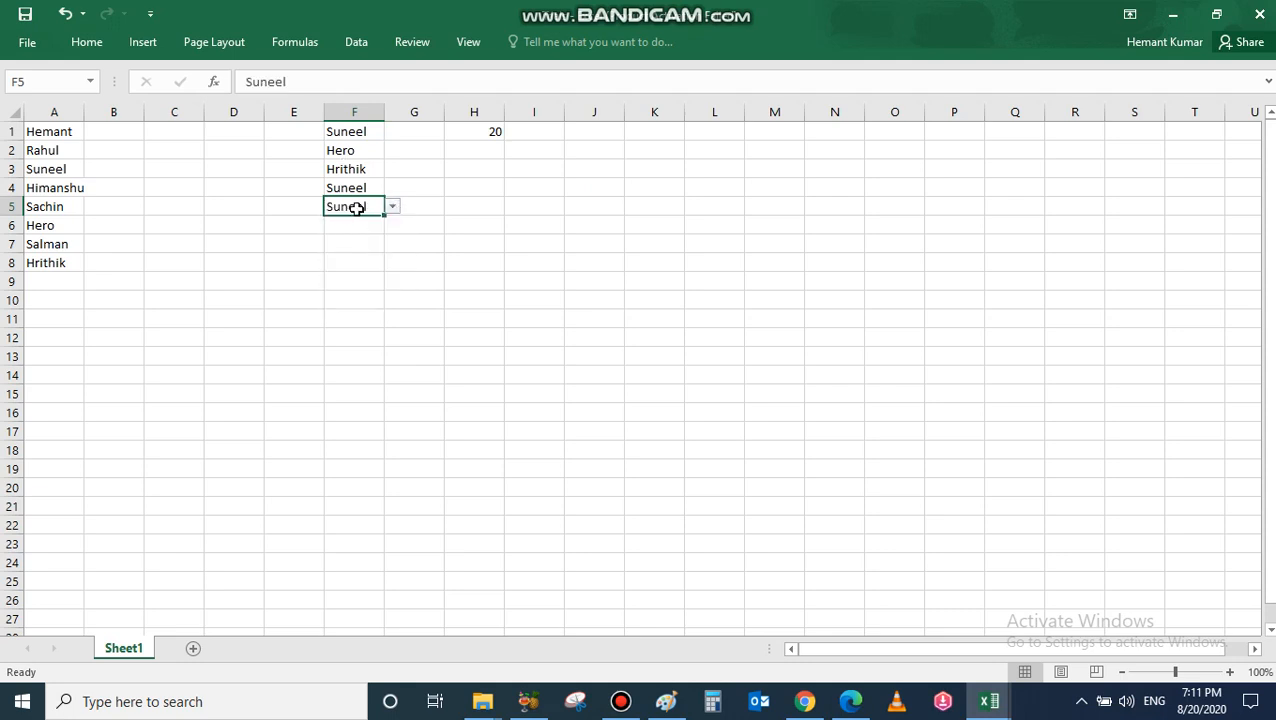
Step: Use the number dropdowns to set H1 to 30 and H3 and H4 to 10
left_click(489, 136)
left_click(514, 134)
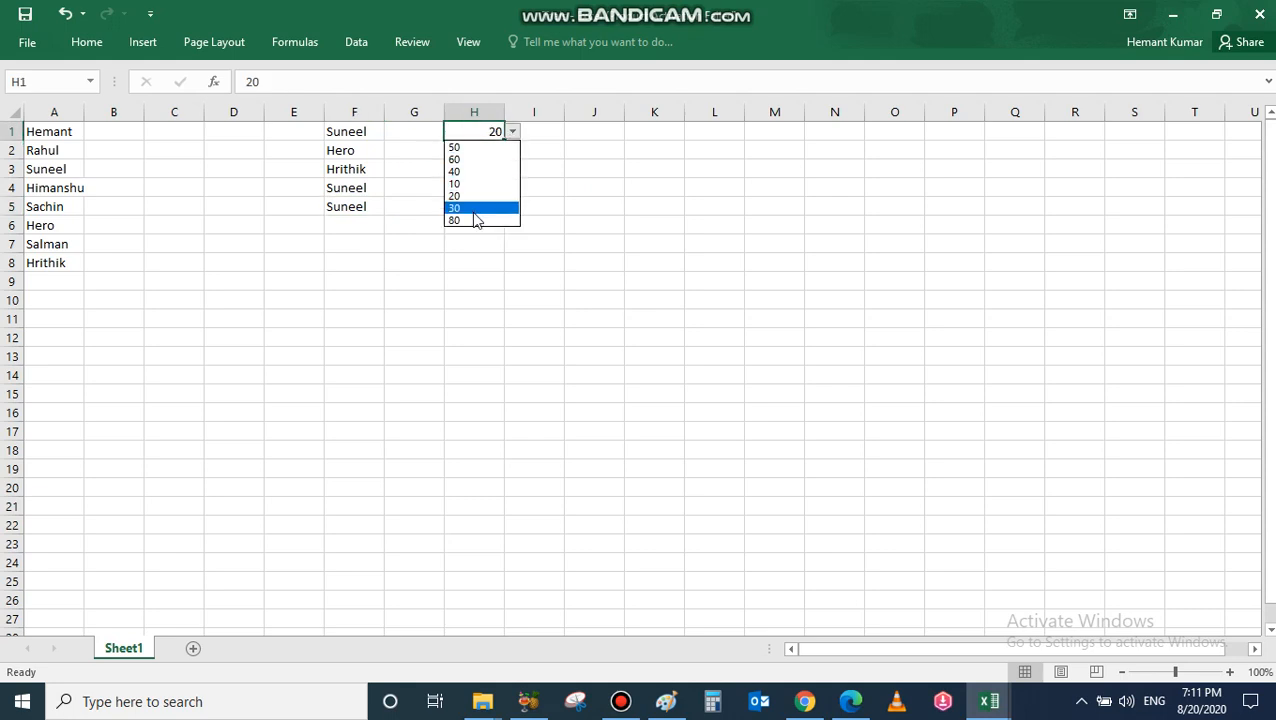
left_click(480, 172)
left_click(488, 166)
left_click(512, 170)
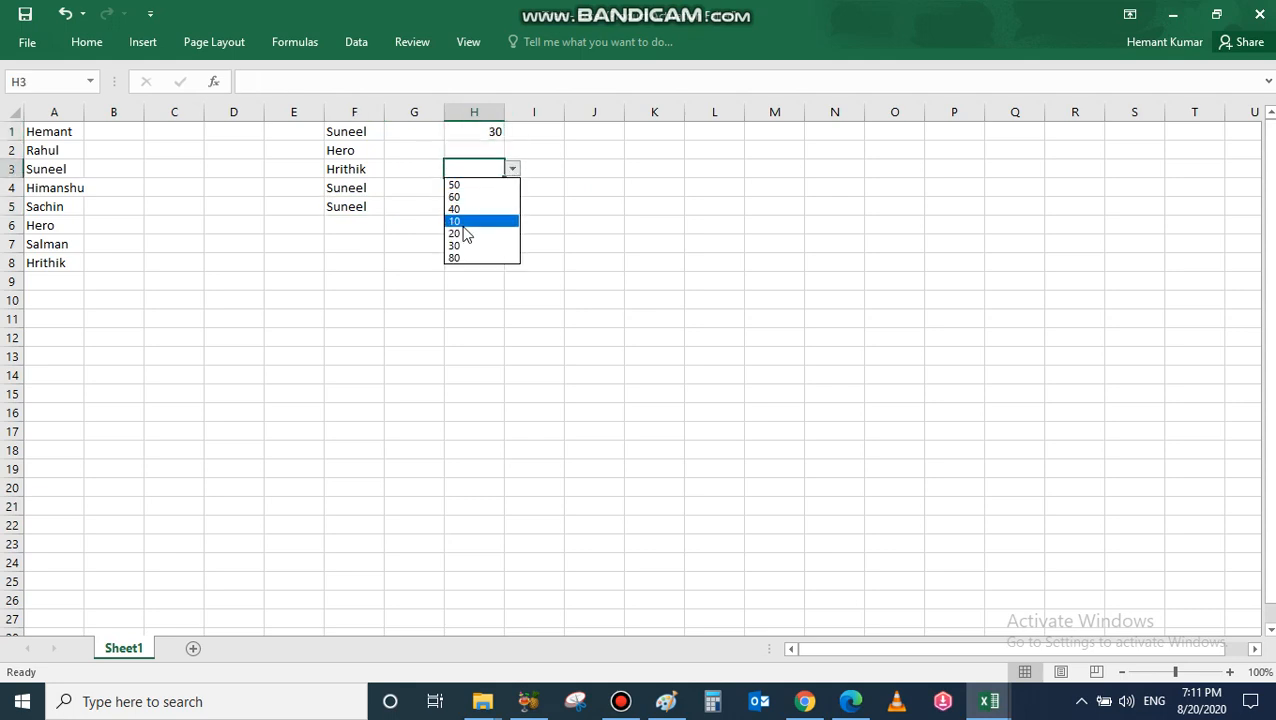
left_click(480, 219)
left_click(478, 188)
left_click(472, 241)
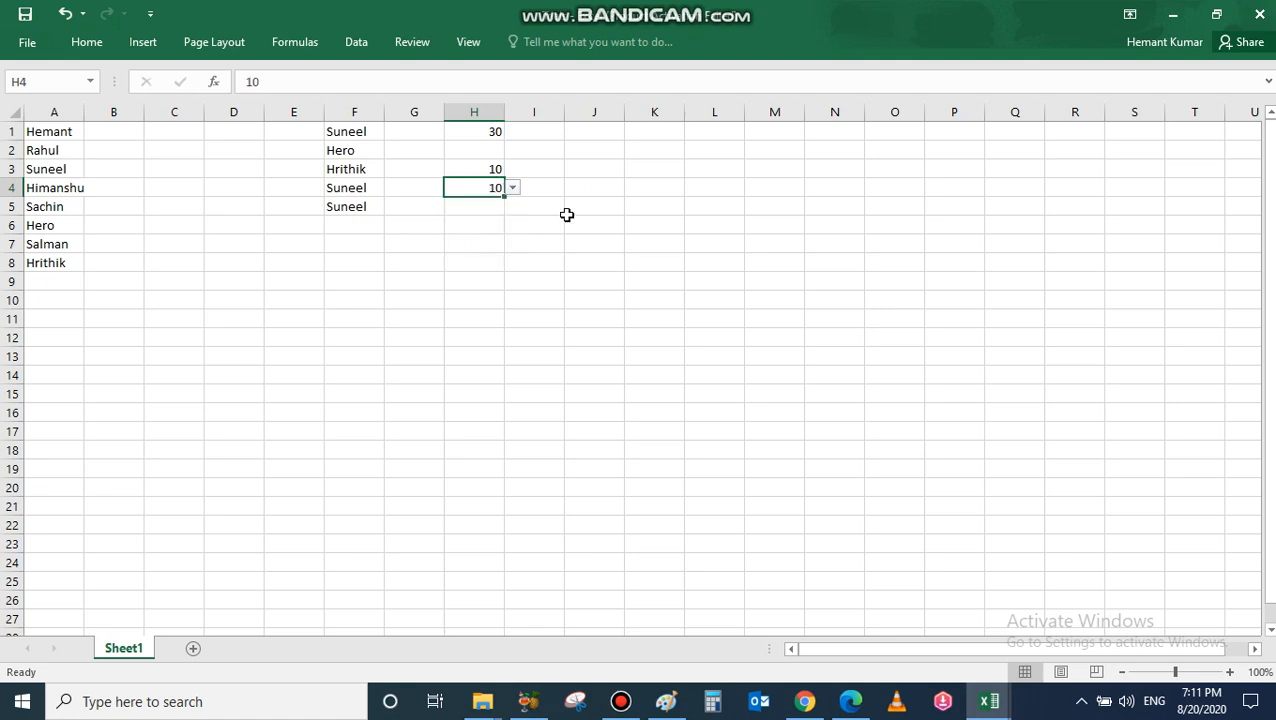
Step: Check K1, L1, M1, N1, H1, F1 and J1 for lists, ending on empty M2
left_click(677, 135)
left_click(718, 131)
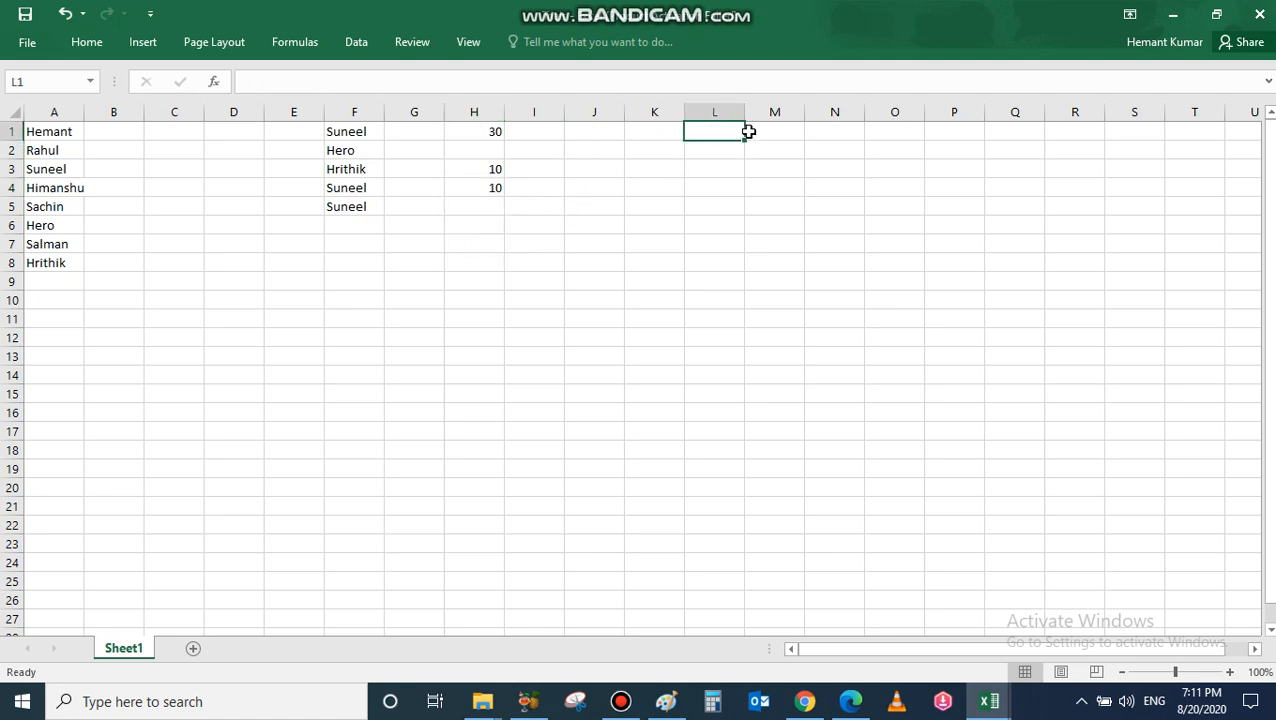
left_click(752, 129)
left_click(850, 138)
left_click(486, 130)
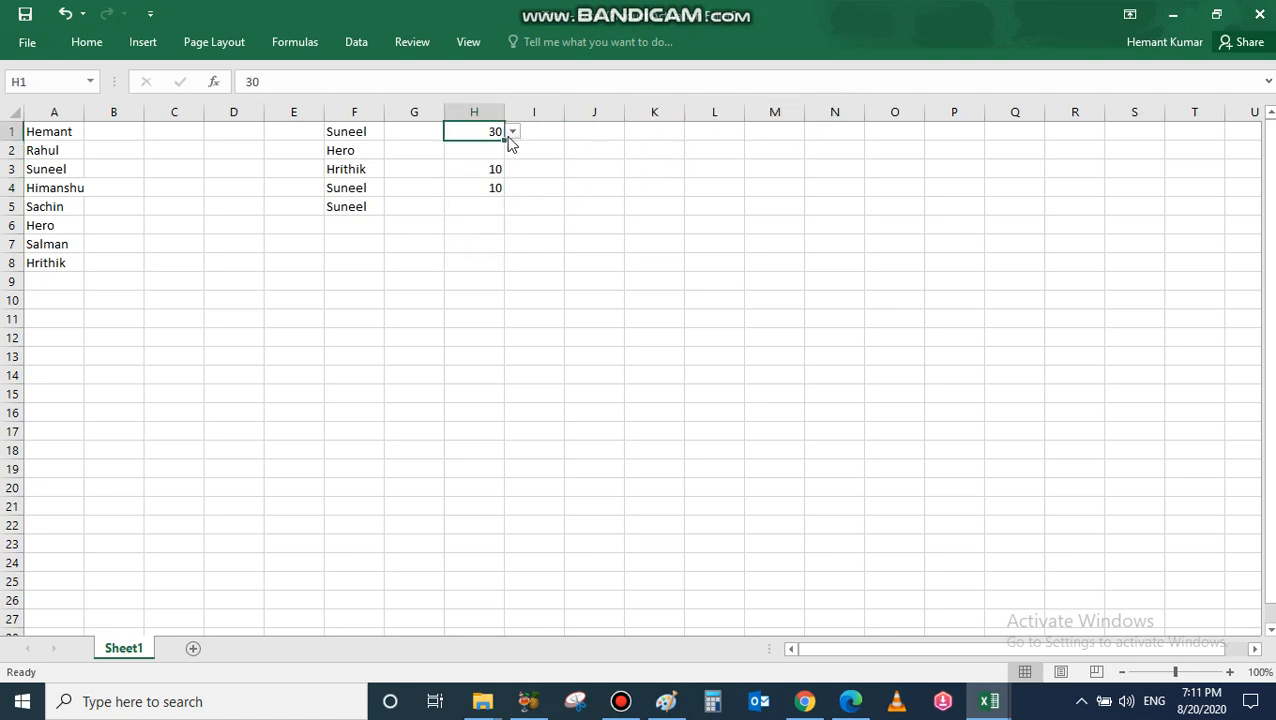
left_click(344, 131)
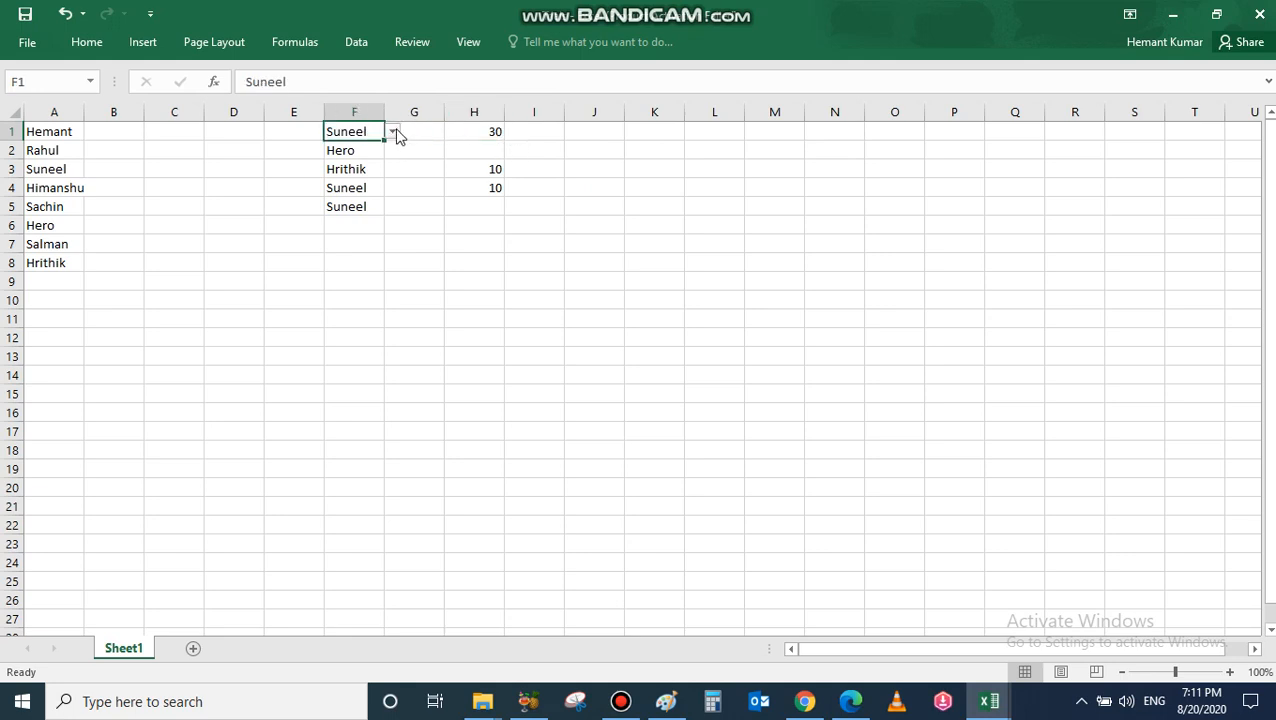
left_click(600, 132)
left_click(714, 134)
left_click(785, 150)
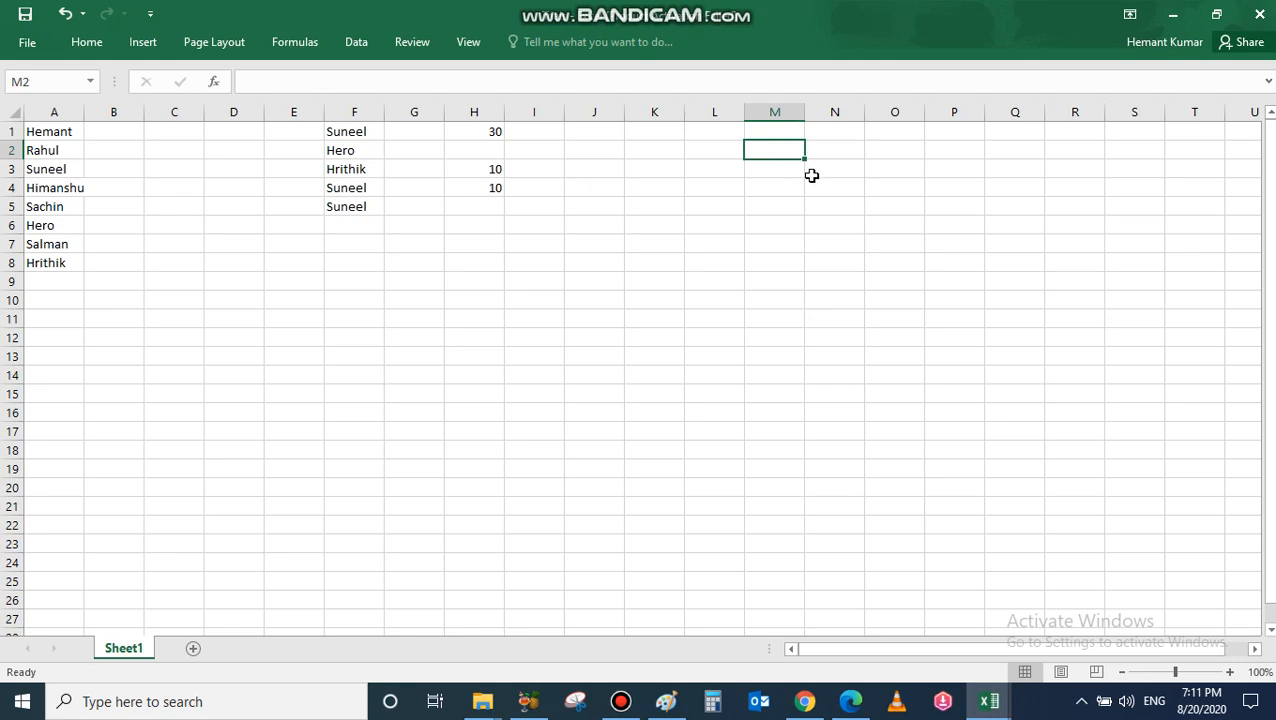
Step: Enter test text 'hhgg' in M2, then set H5 to 60 from its number dropdown
type("hhggjf")
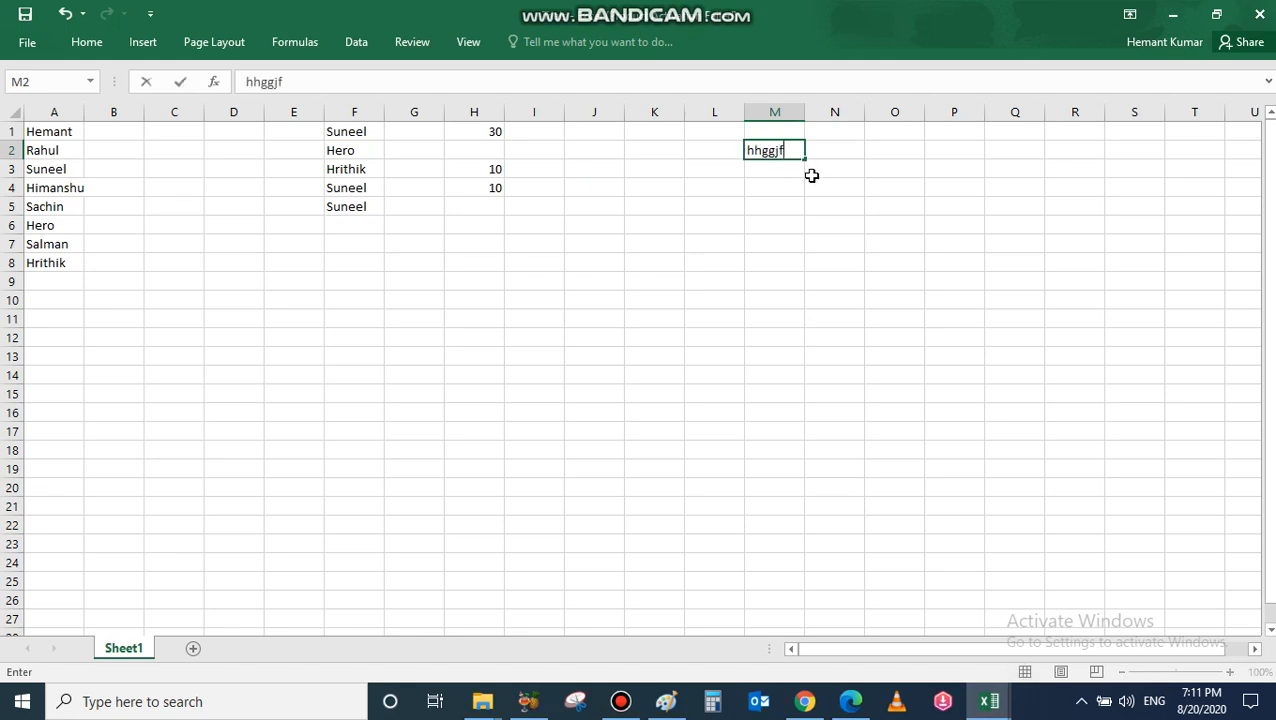
left_click(476, 210)
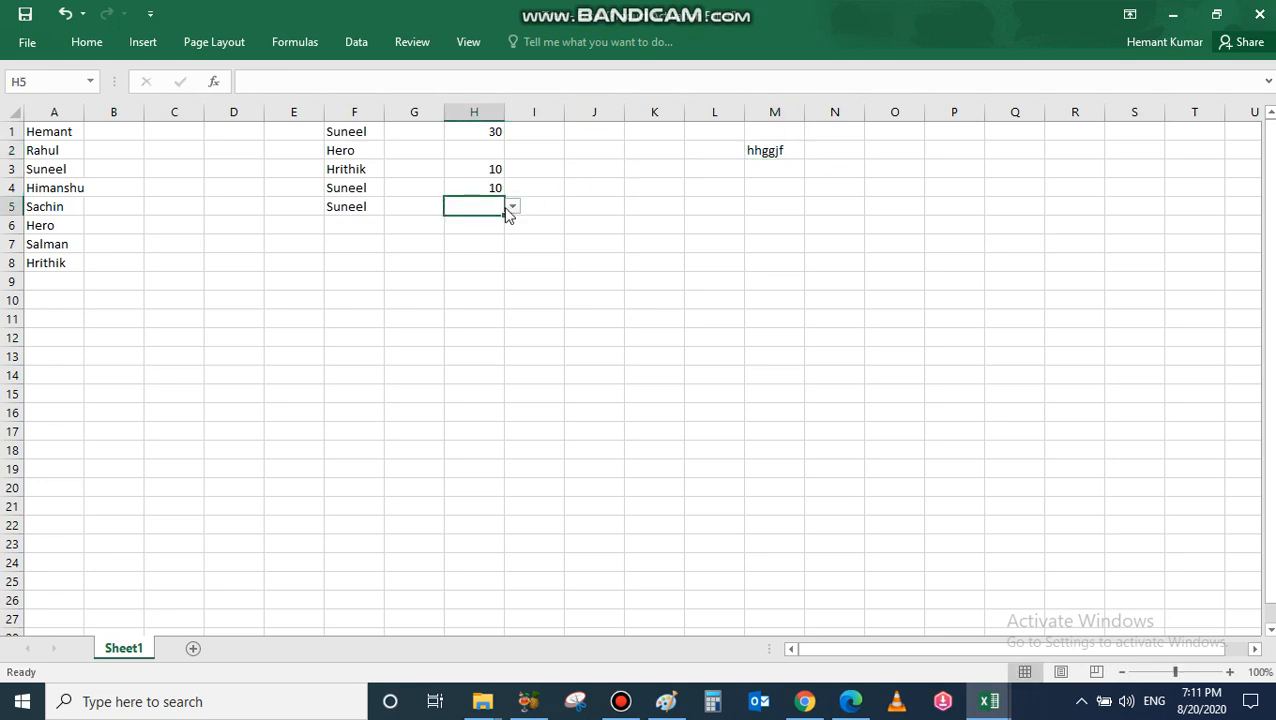
left_click(512, 207)
left_click(470, 236)
Step: Clear M2's stray text, select K1:K21 and bring up the Data tools
left_click(759, 159)
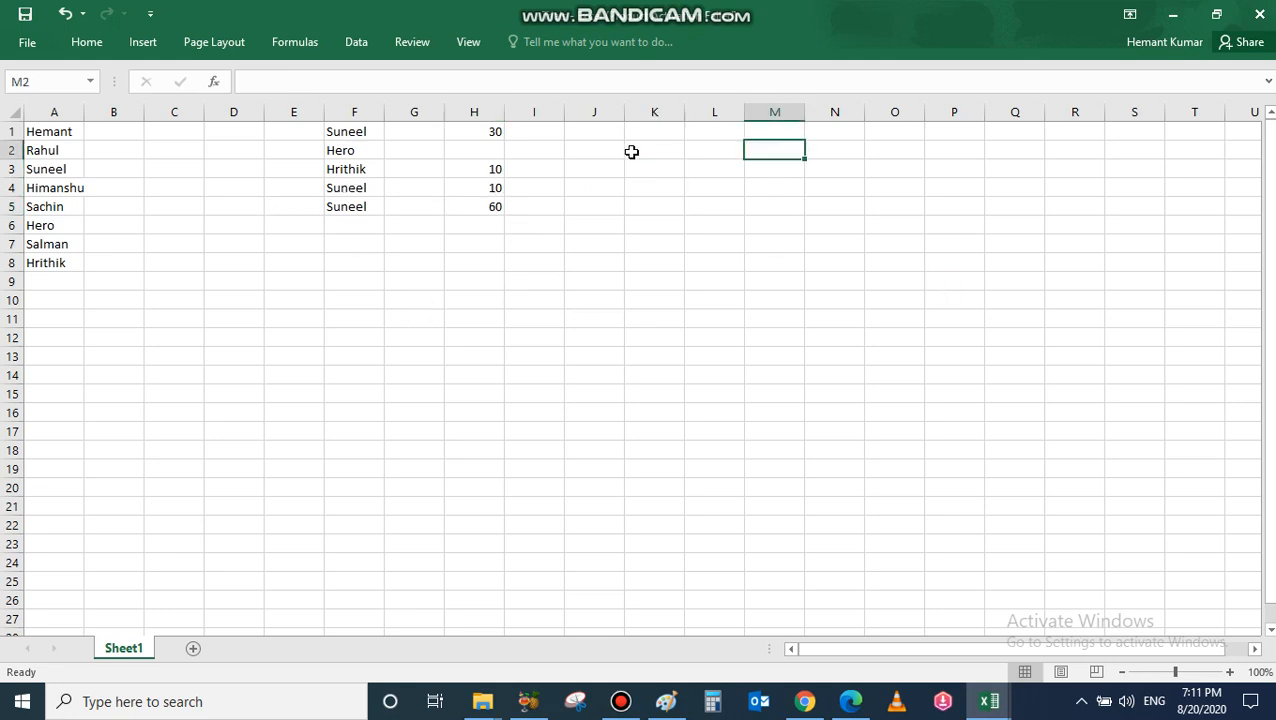
left_click_drag(655, 131, 669, 505)
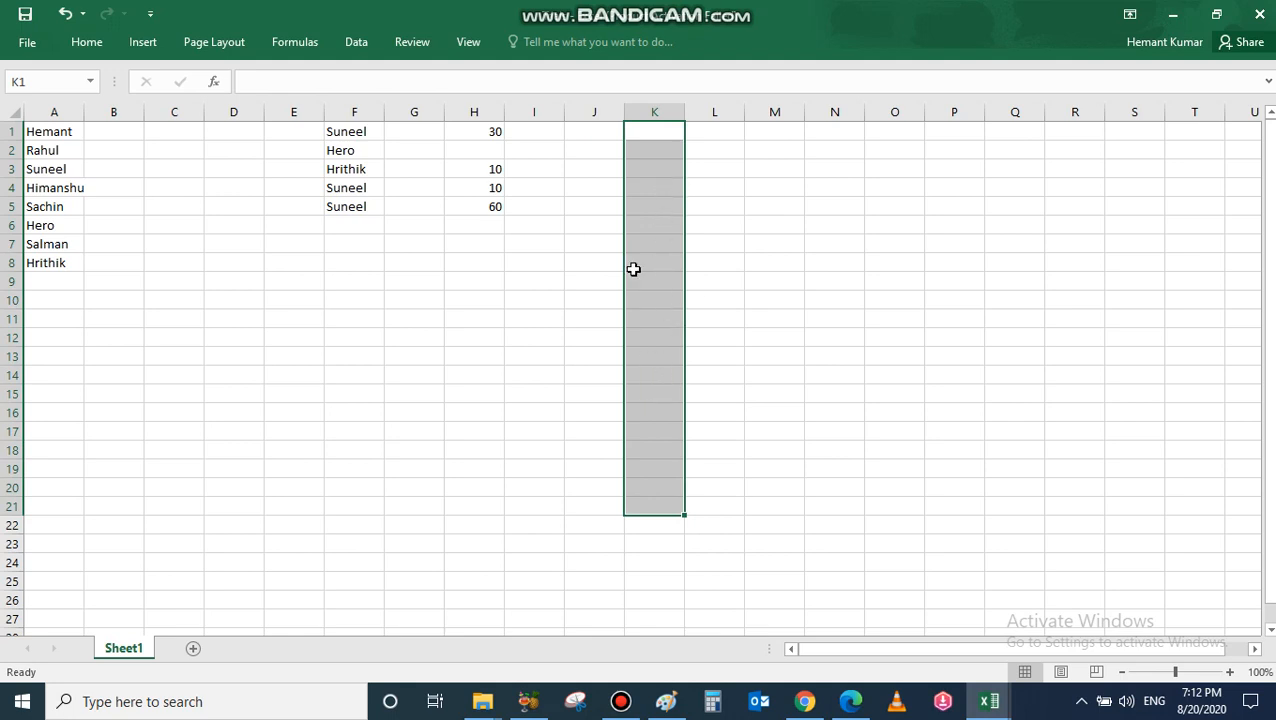
left_click(358, 42)
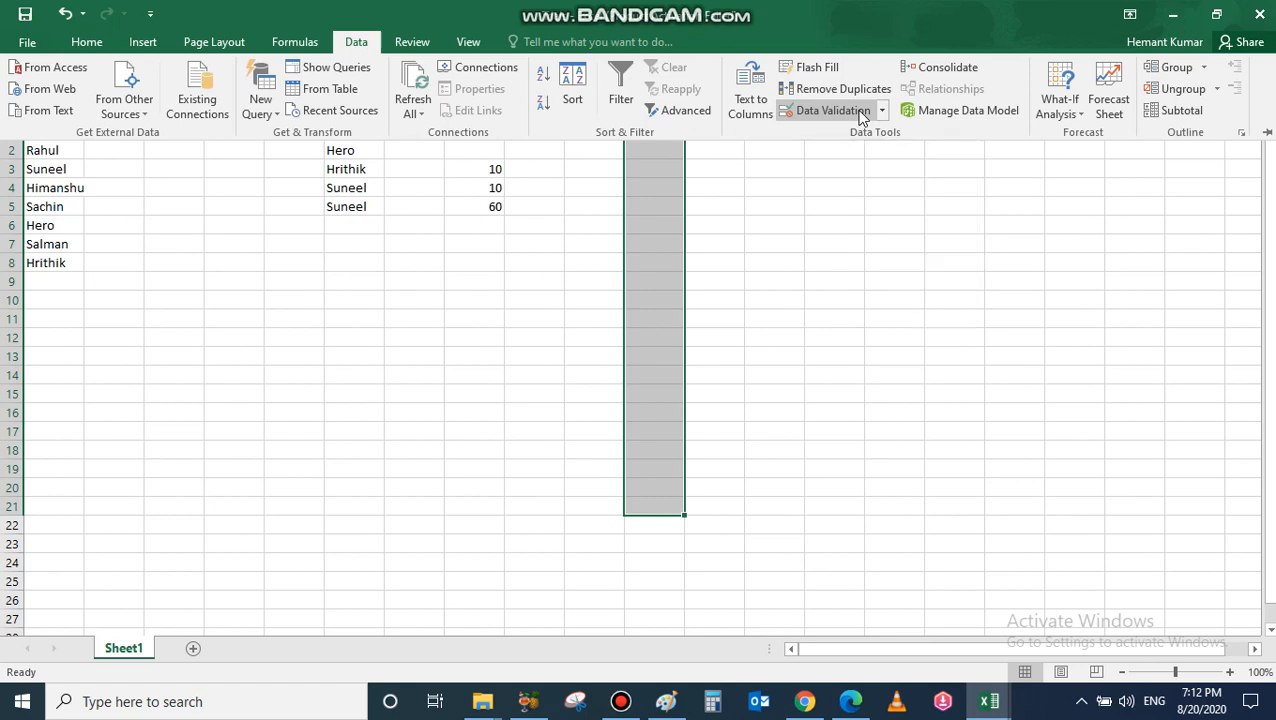
Step: Give K1:K21 a List validation whose source is the names in =$A$1:$A$8
left_click(833, 111)
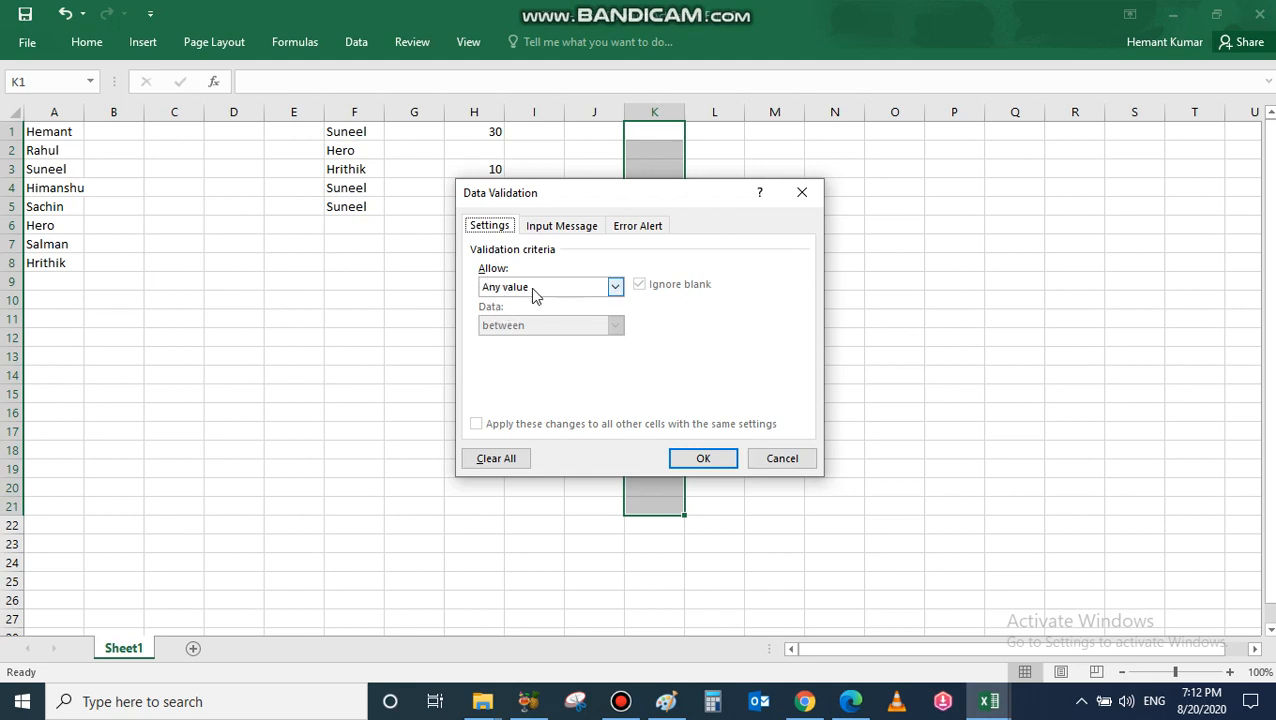
left_click(615, 288)
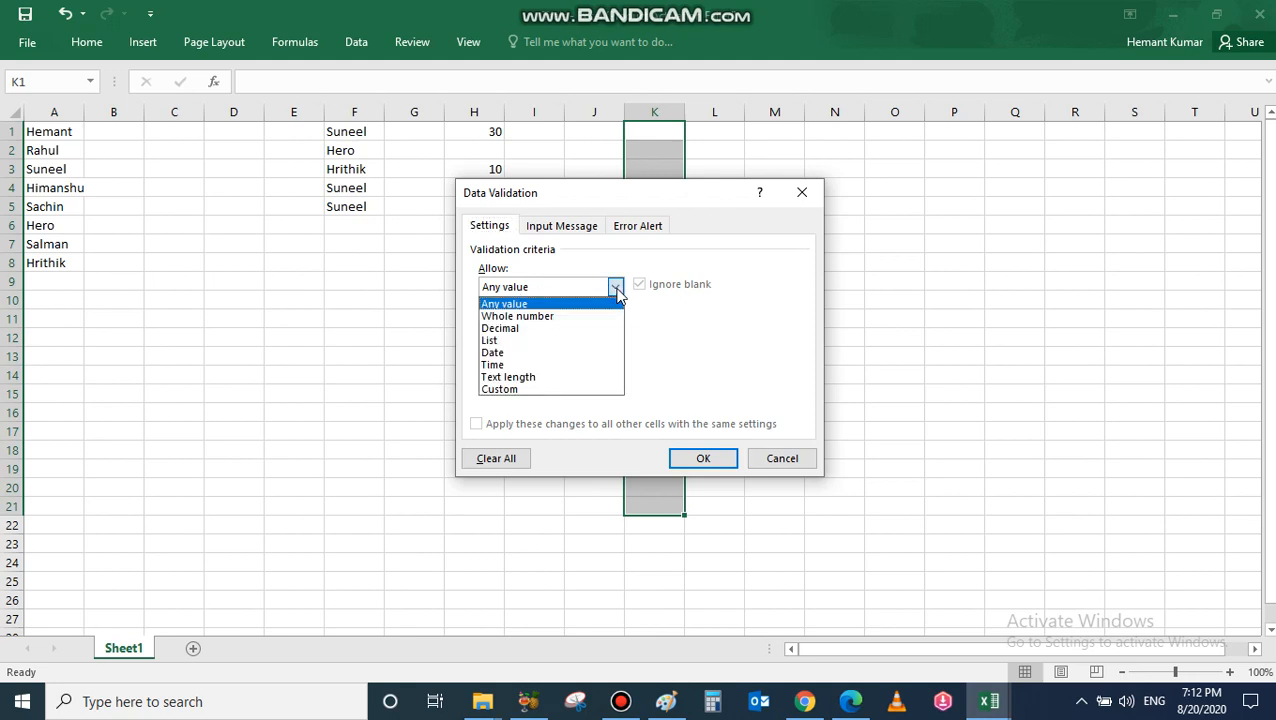
left_click(489, 341)
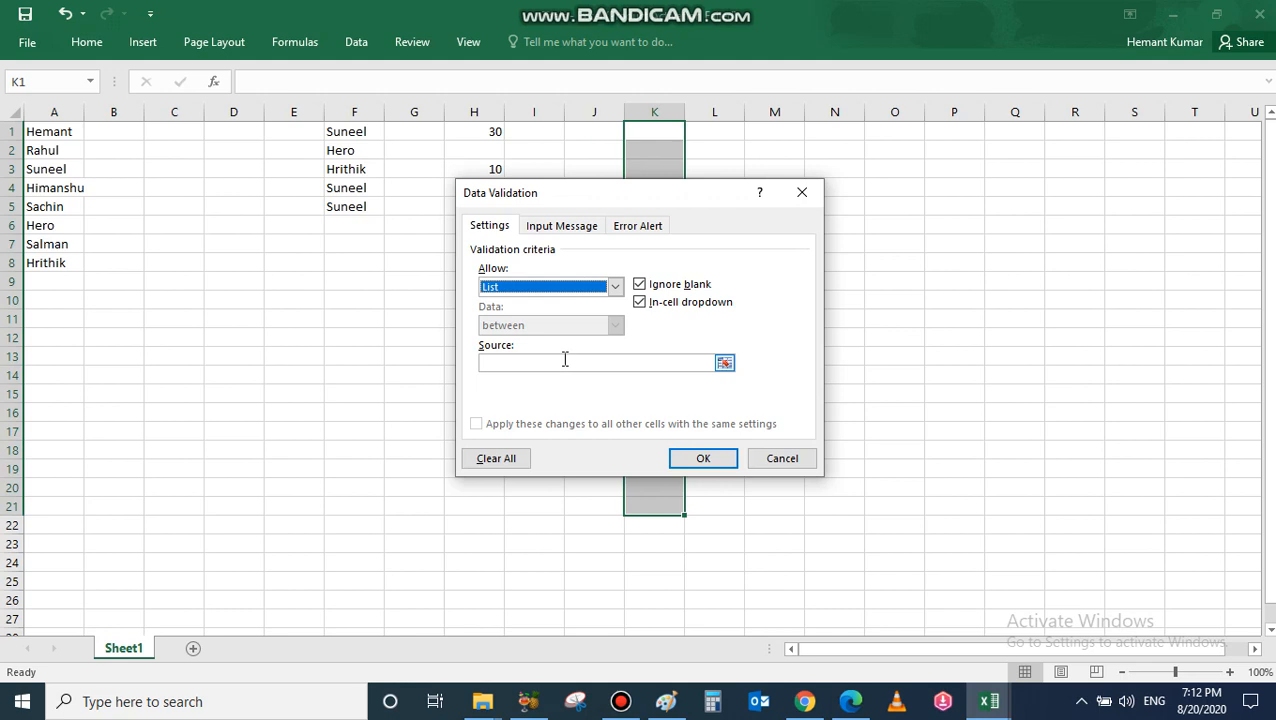
left_click(724, 364)
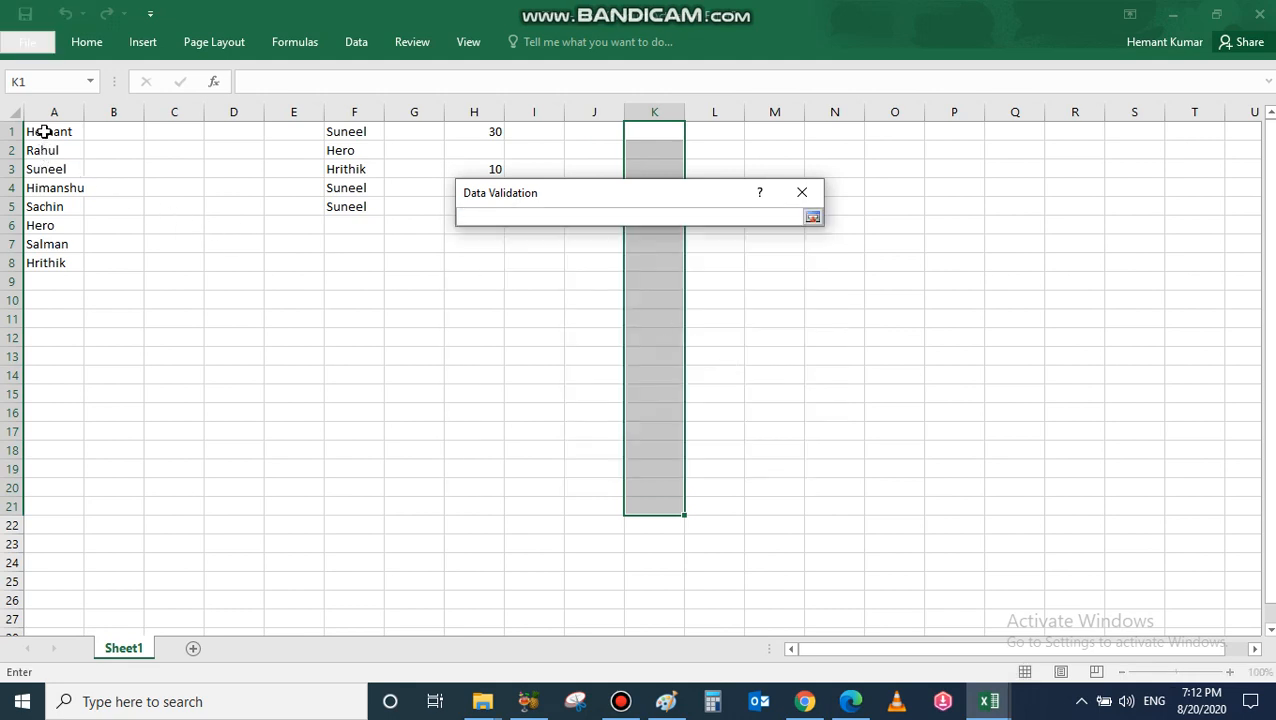
left_click_drag(45, 131, 47, 264)
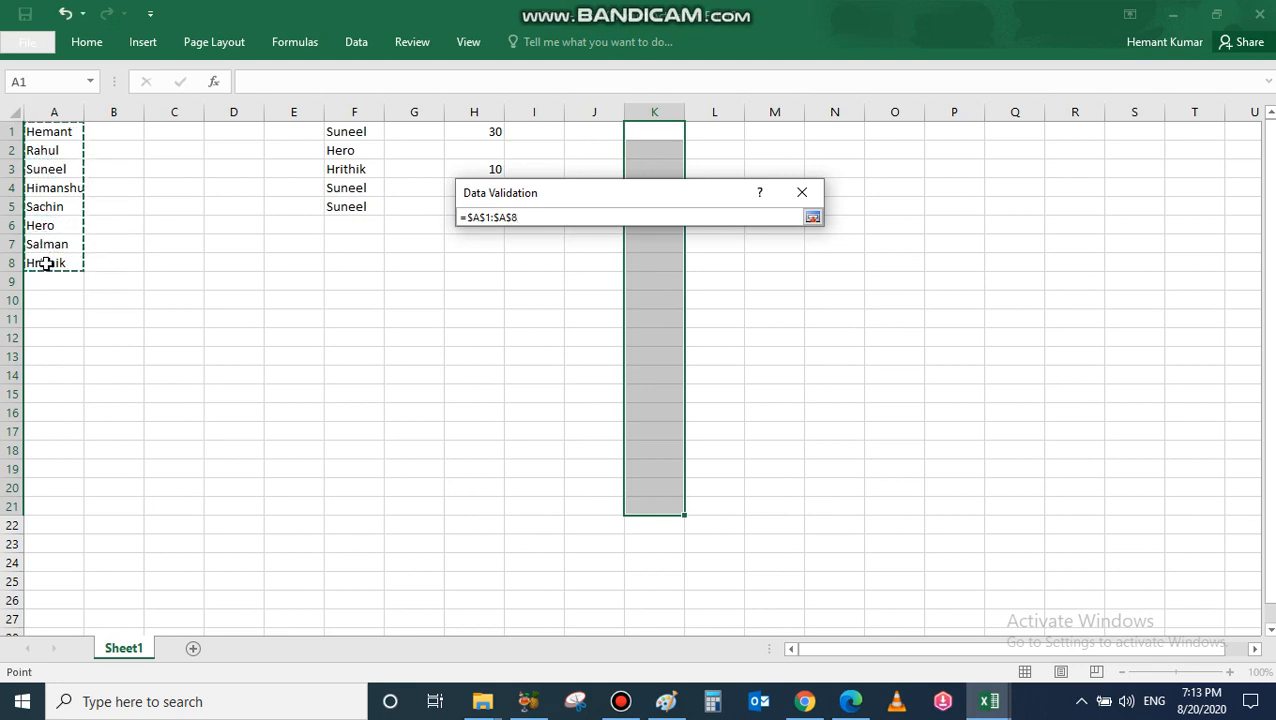
left_click(813, 218)
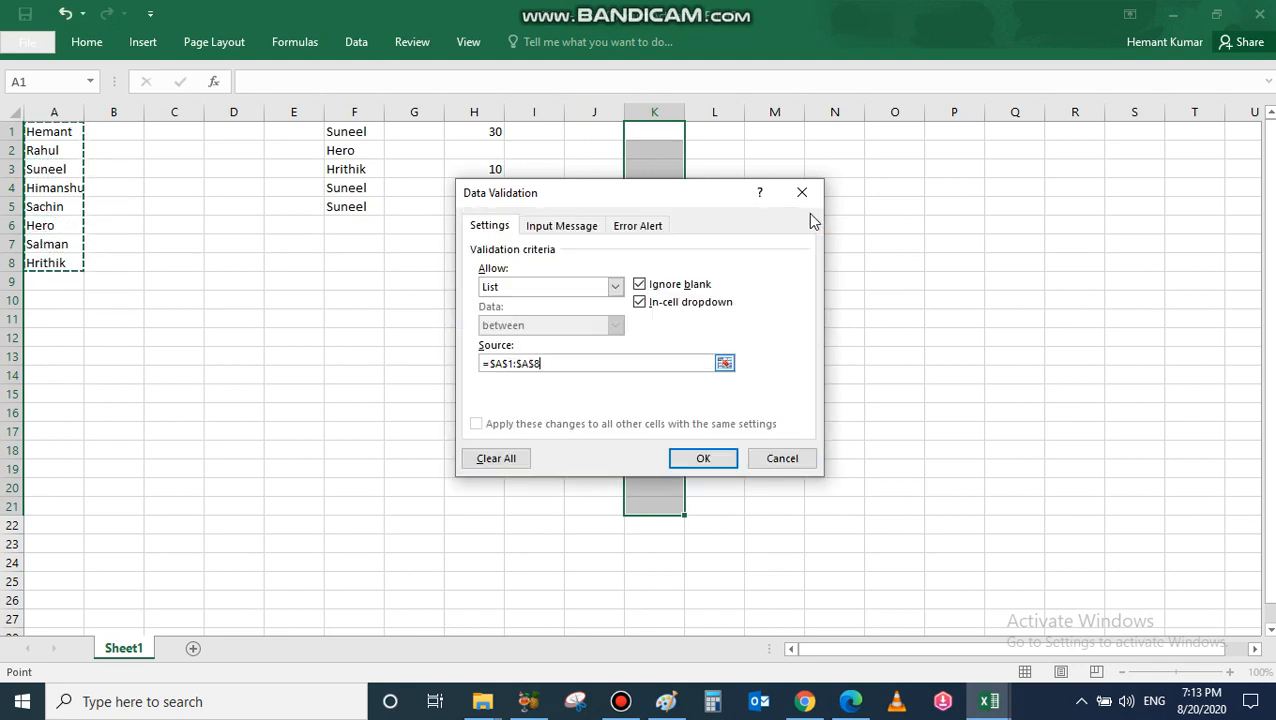
left_click(708, 462)
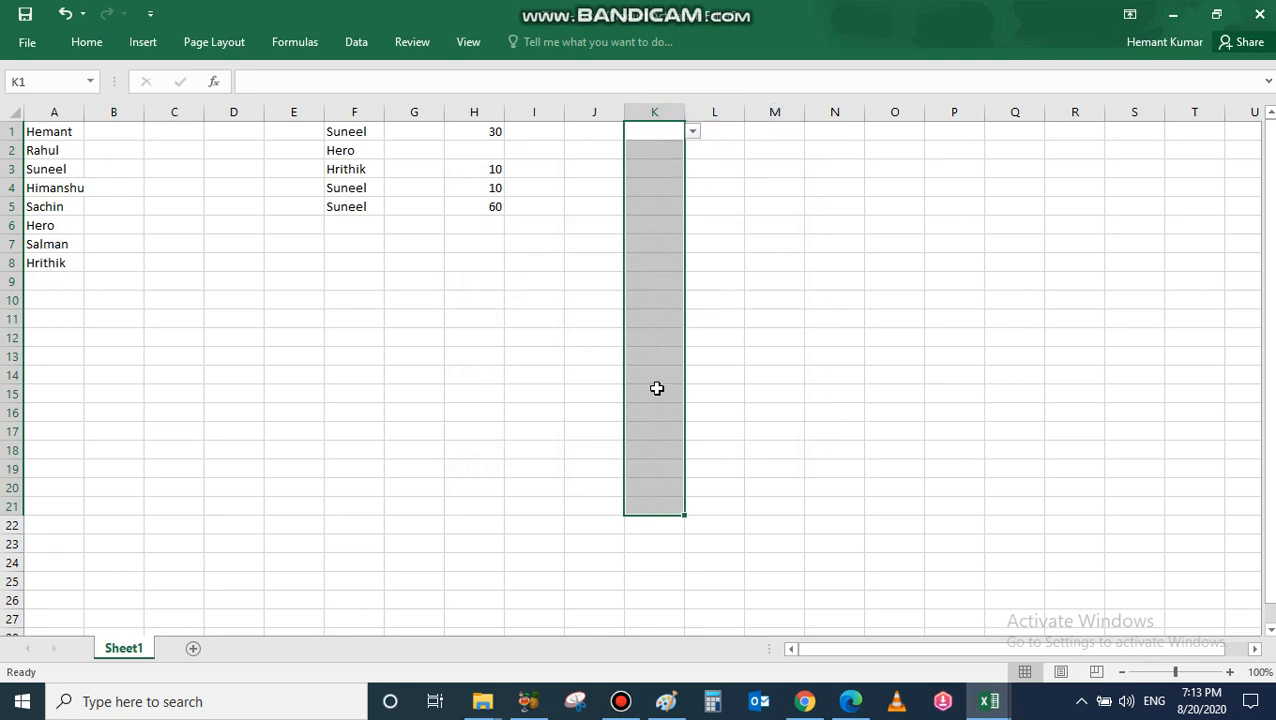
Step: Leave K21 blank and set K20 to Suneel, K19 to Sachin, K18 to Hrithik
left_click(657, 532)
left_click(658, 505)
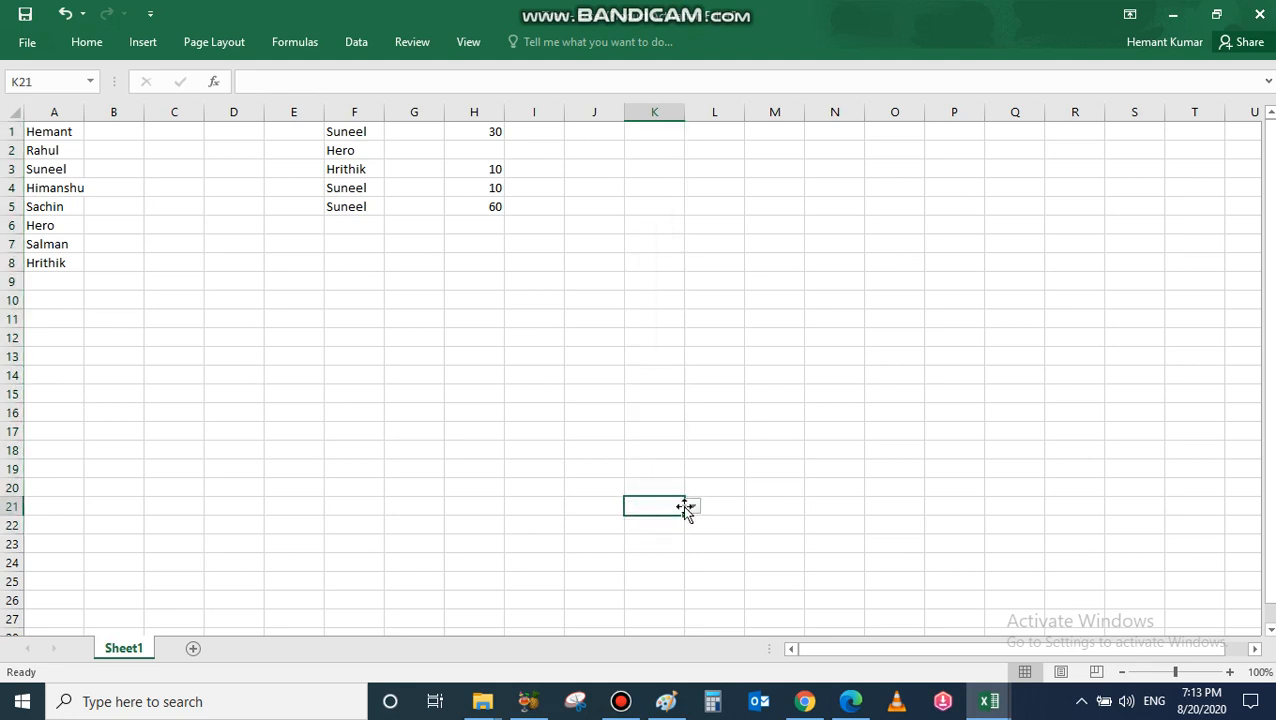
left_click(693, 508)
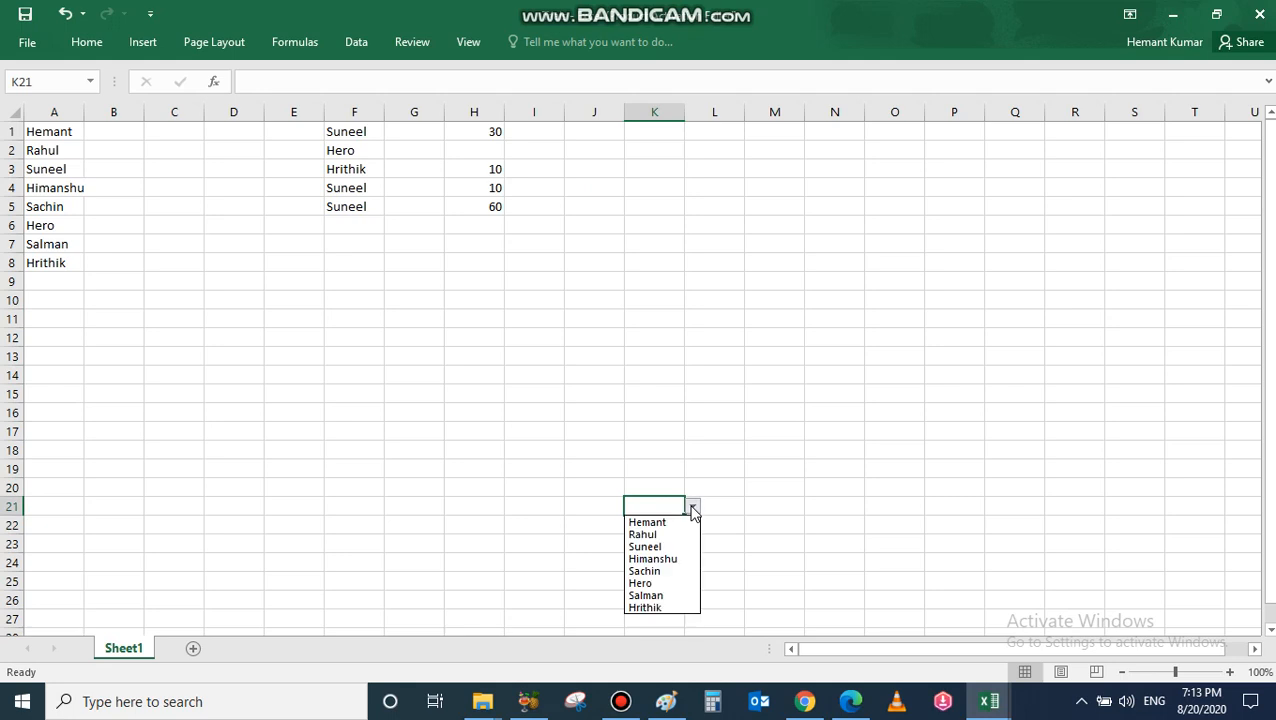
left_click(664, 490)
left_click(664, 485)
left_click(693, 489)
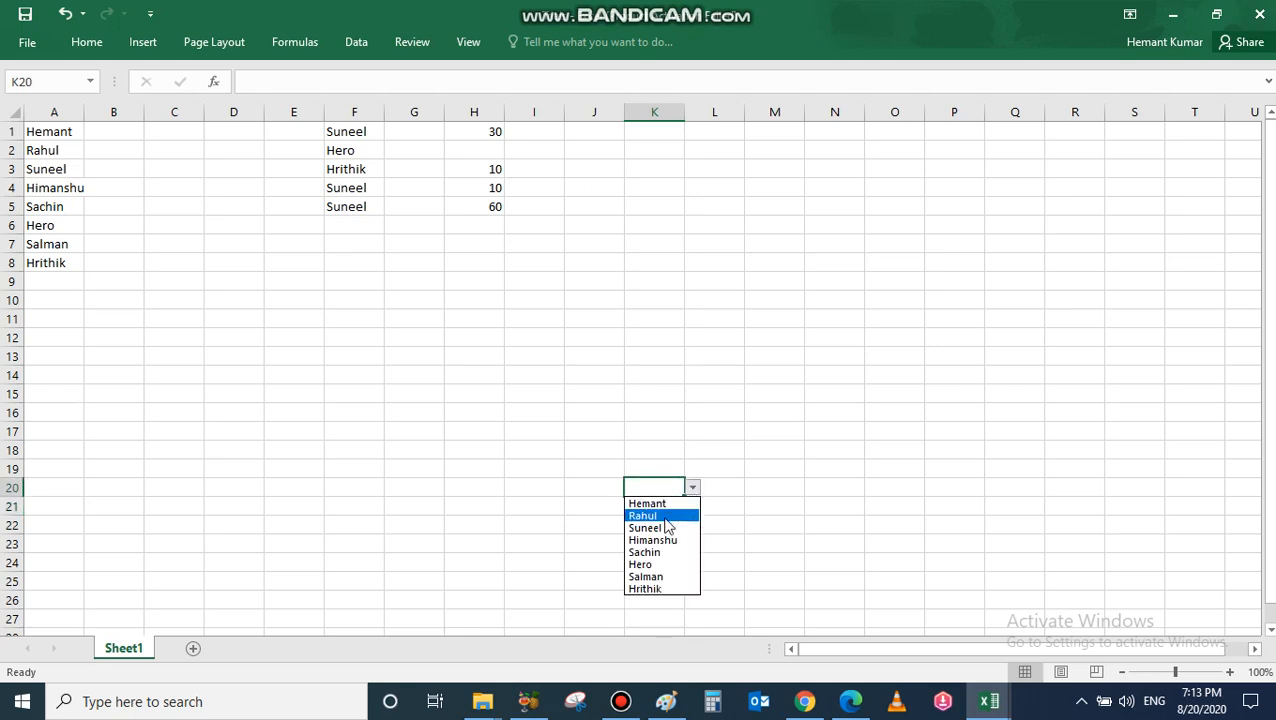
left_click(664, 527)
left_click(672, 468)
left_click(692, 468)
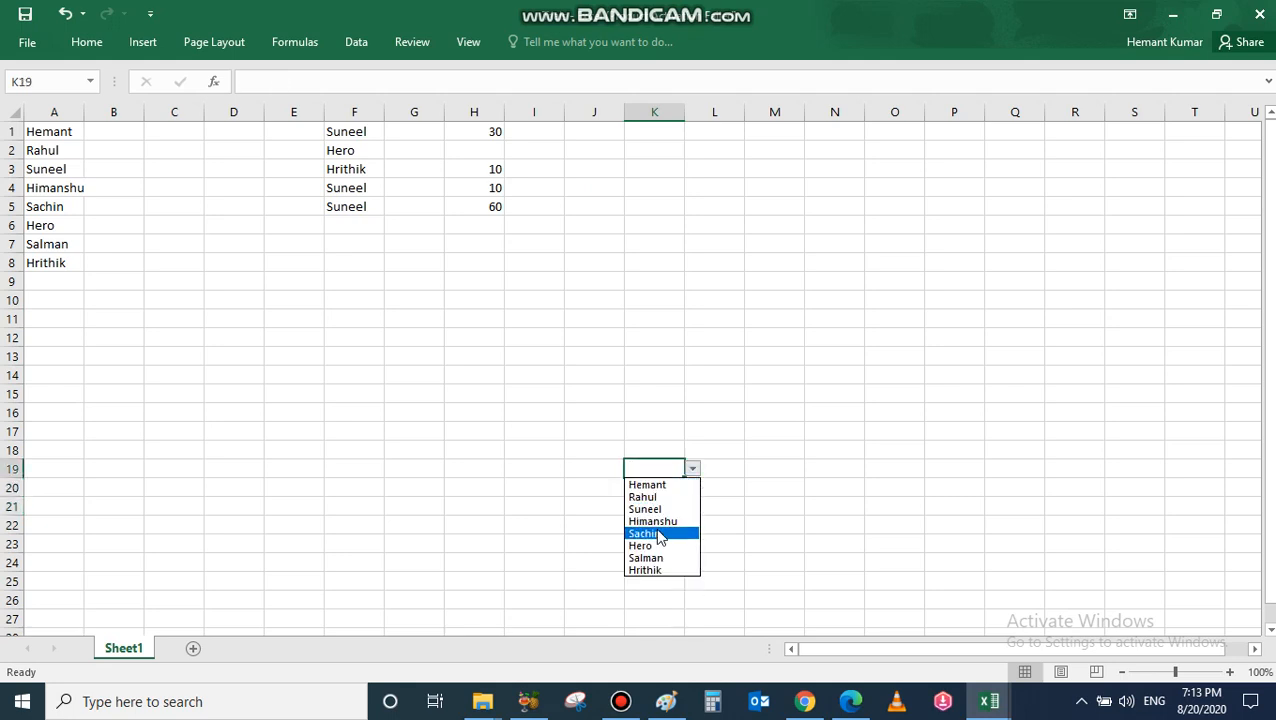
left_click(660, 534)
left_click(658, 450)
left_click(692, 450)
left_click(664, 551)
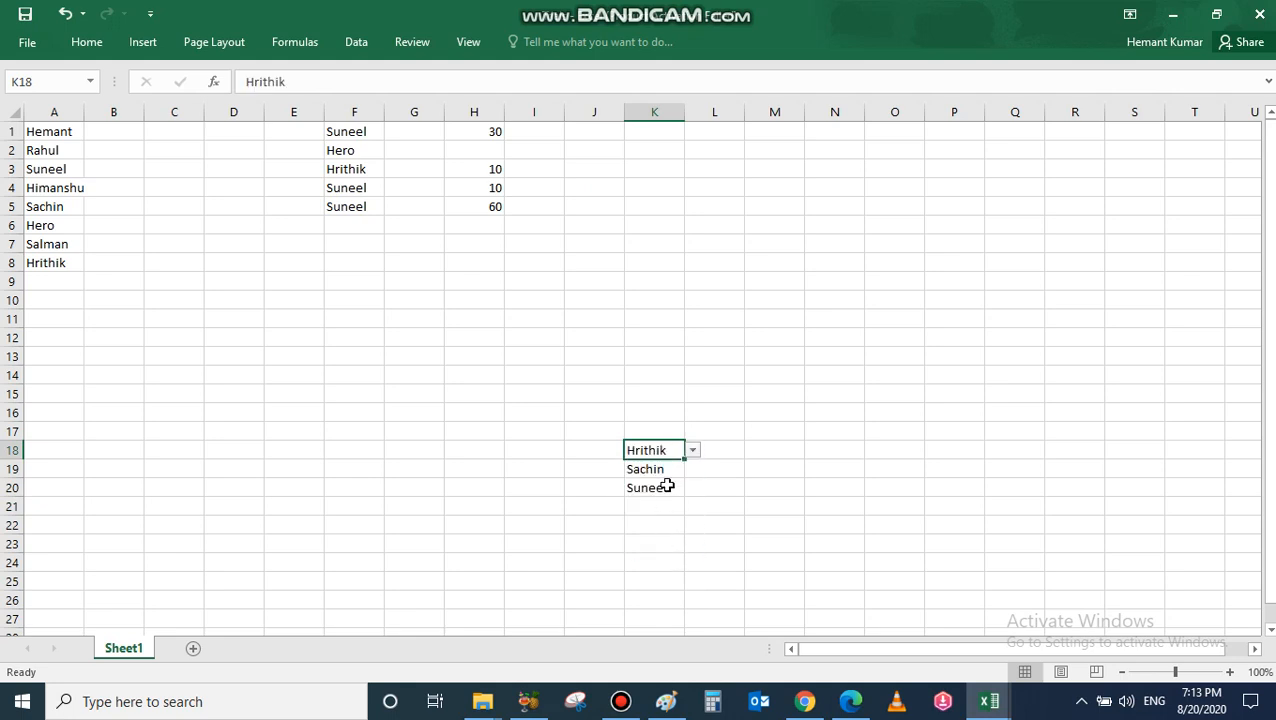
Step: Set K17 Suneel, K15 Hemant, K12 Himanshu, K10 Hero and K9 Salman from the dropdowns
left_click(660, 431)
left_click(692, 431)
left_click(660, 471)
left_click(652, 398)
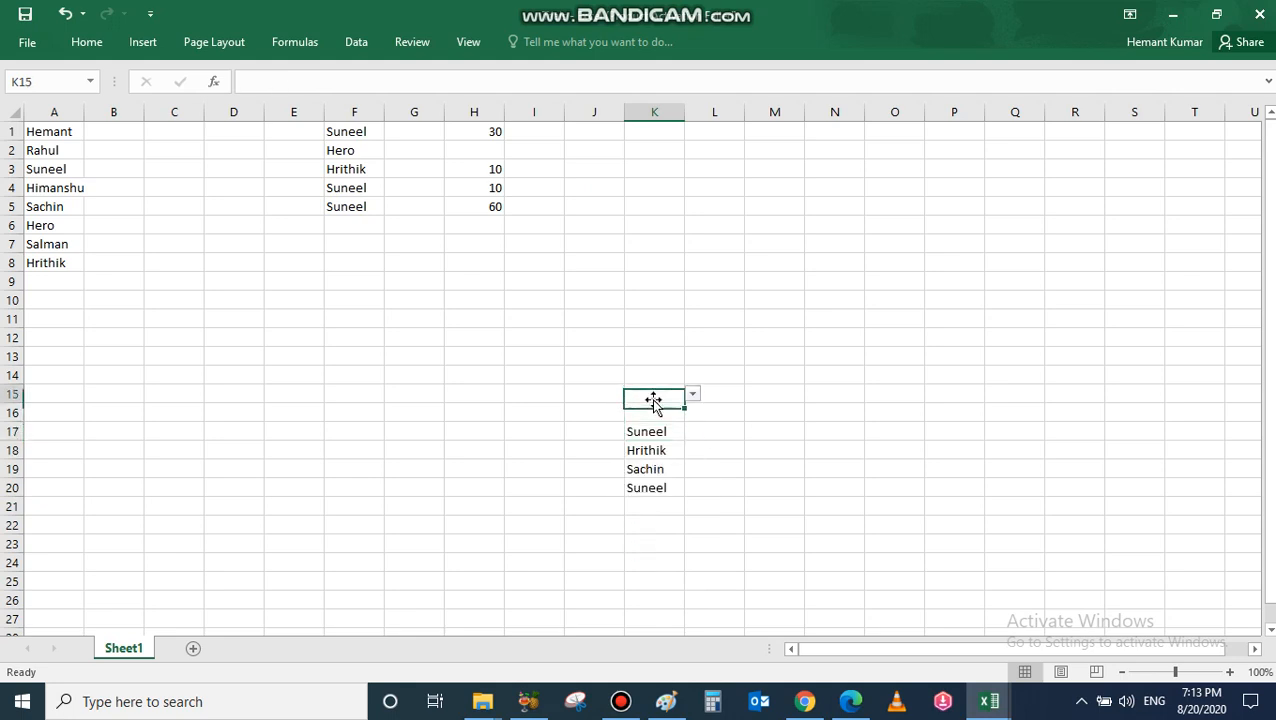
left_click(692, 393)
left_click(660, 411)
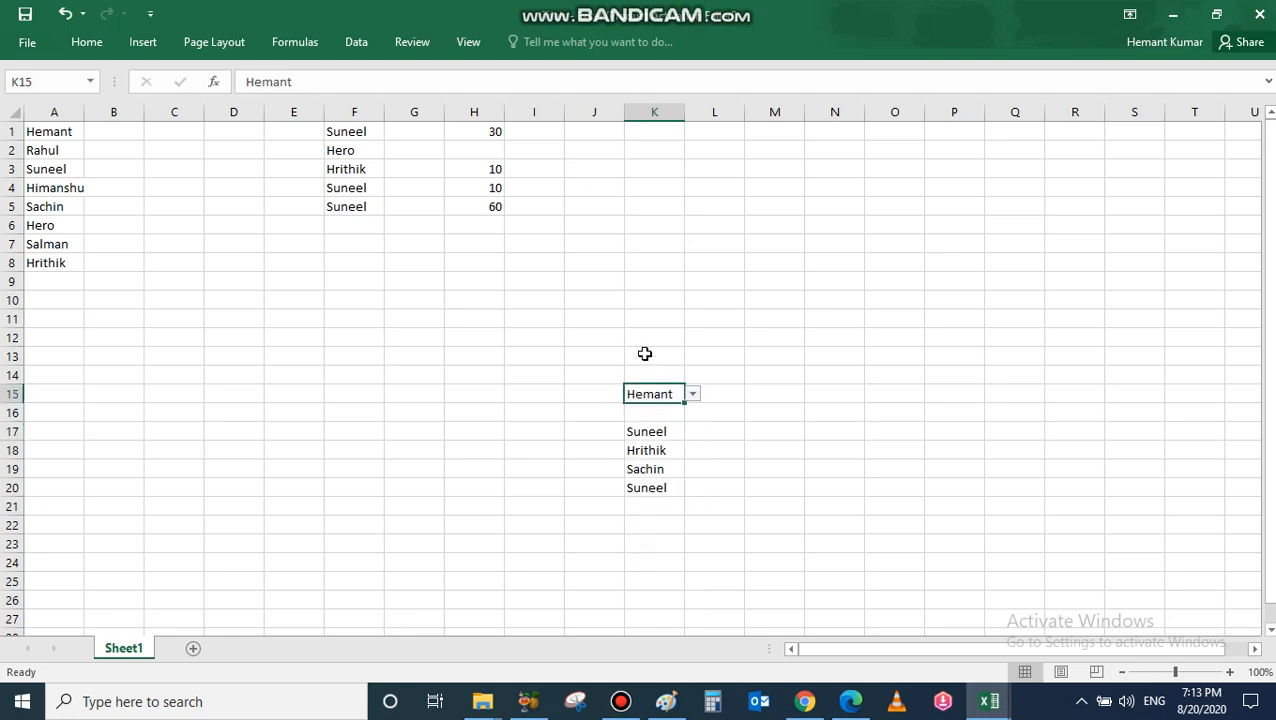
left_click(666, 345)
left_click(692, 339)
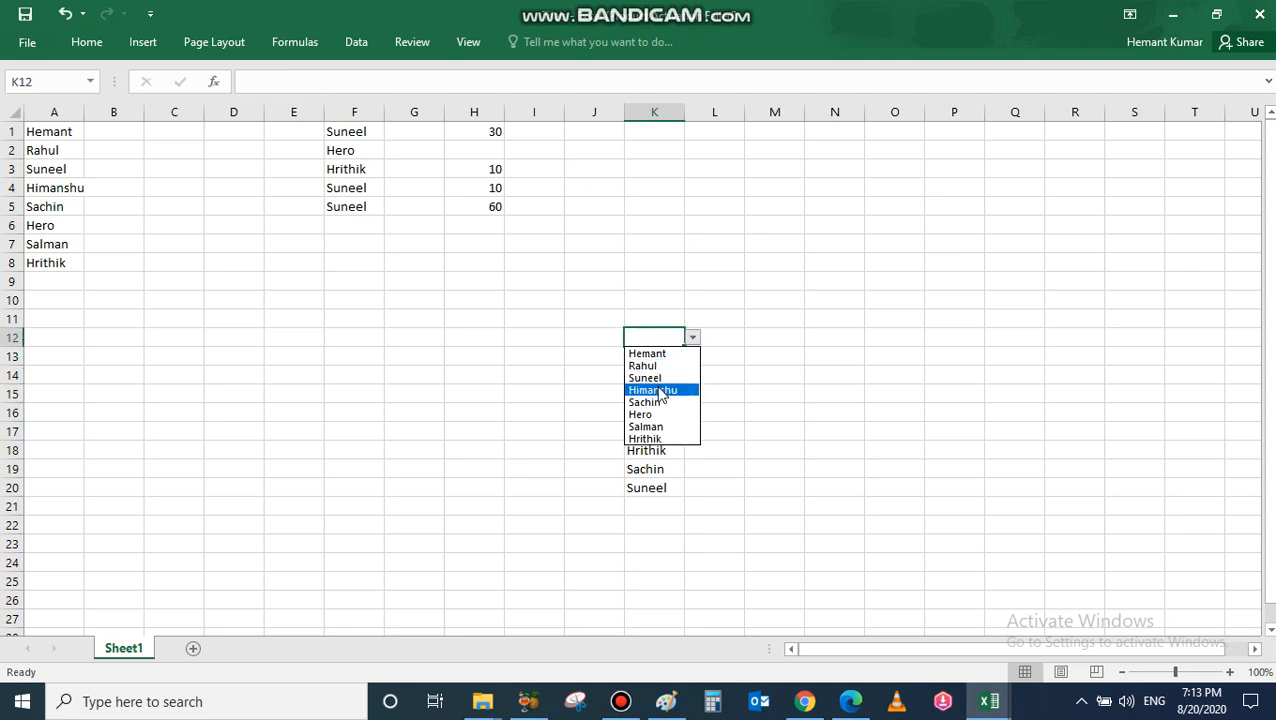
left_click(652, 390)
left_click(658, 302)
left_click(692, 300)
left_click(668, 377)
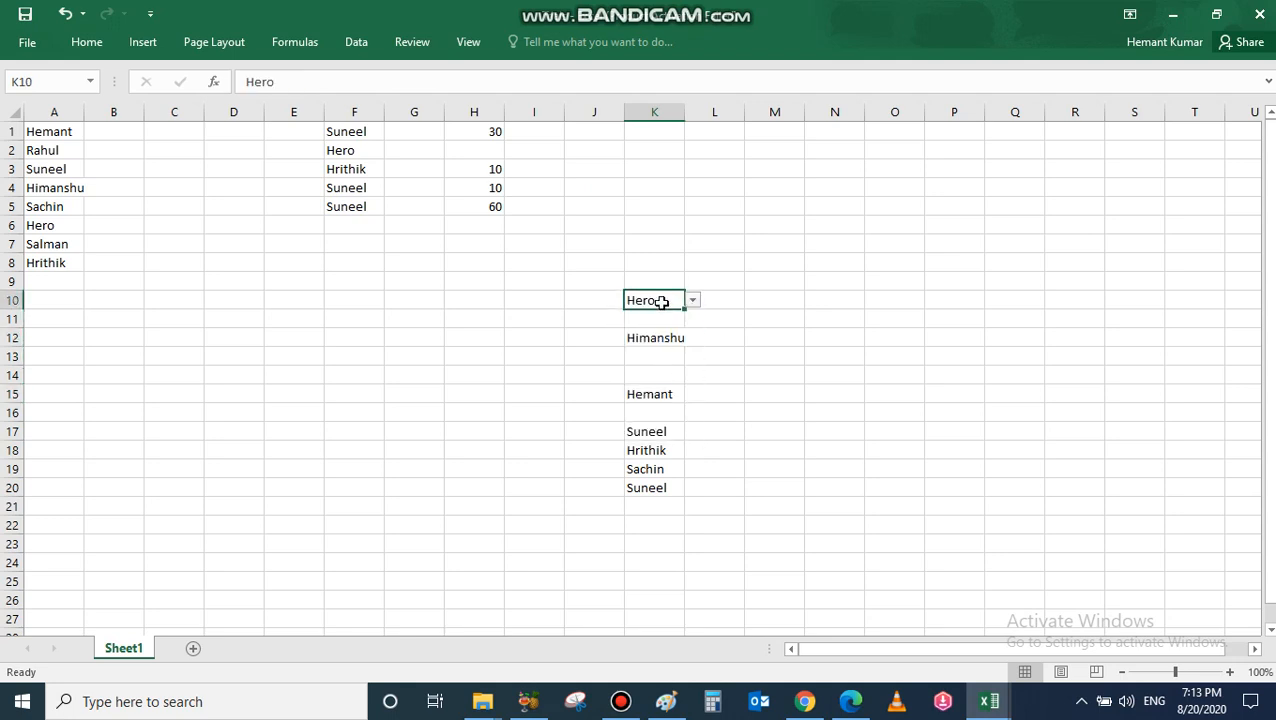
left_click(660, 281)
left_click(692, 281)
left_click(665, 372)
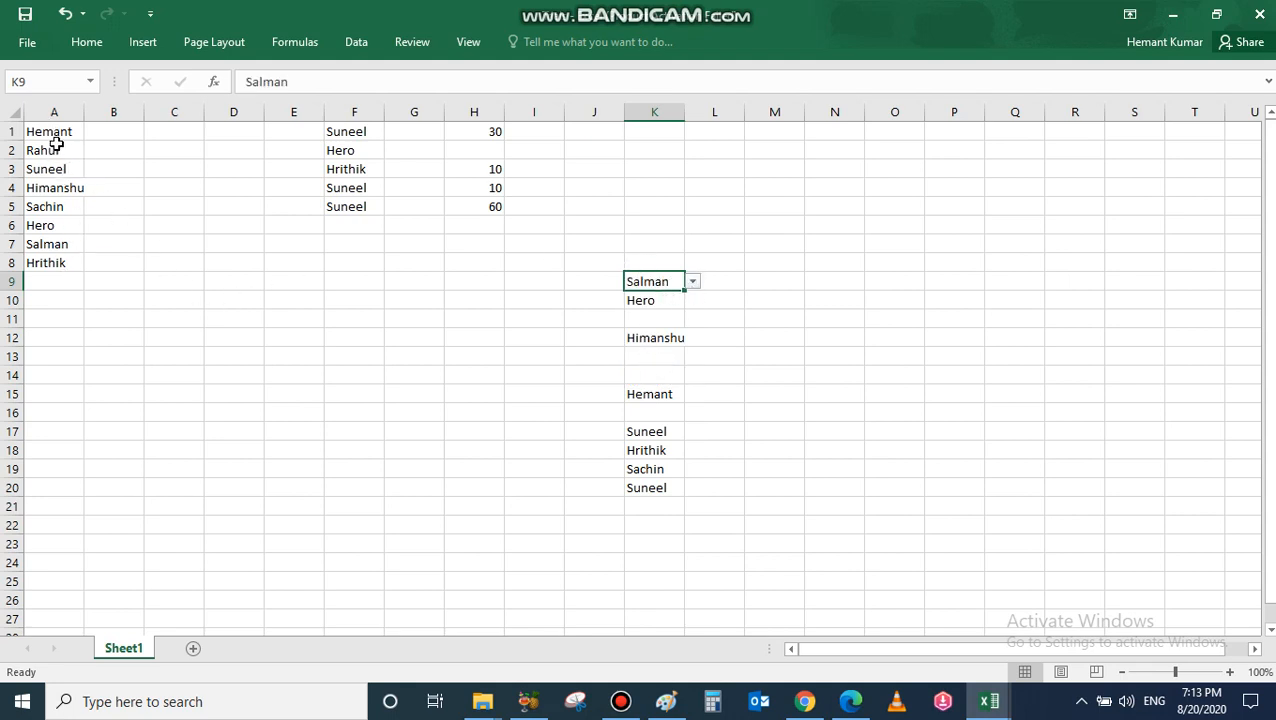
Step: Review the A1:A8 names and K4's list without choosing, then select M1:M18
left_click_drag(52, 131, 45, 262)
left_click(640, 190)
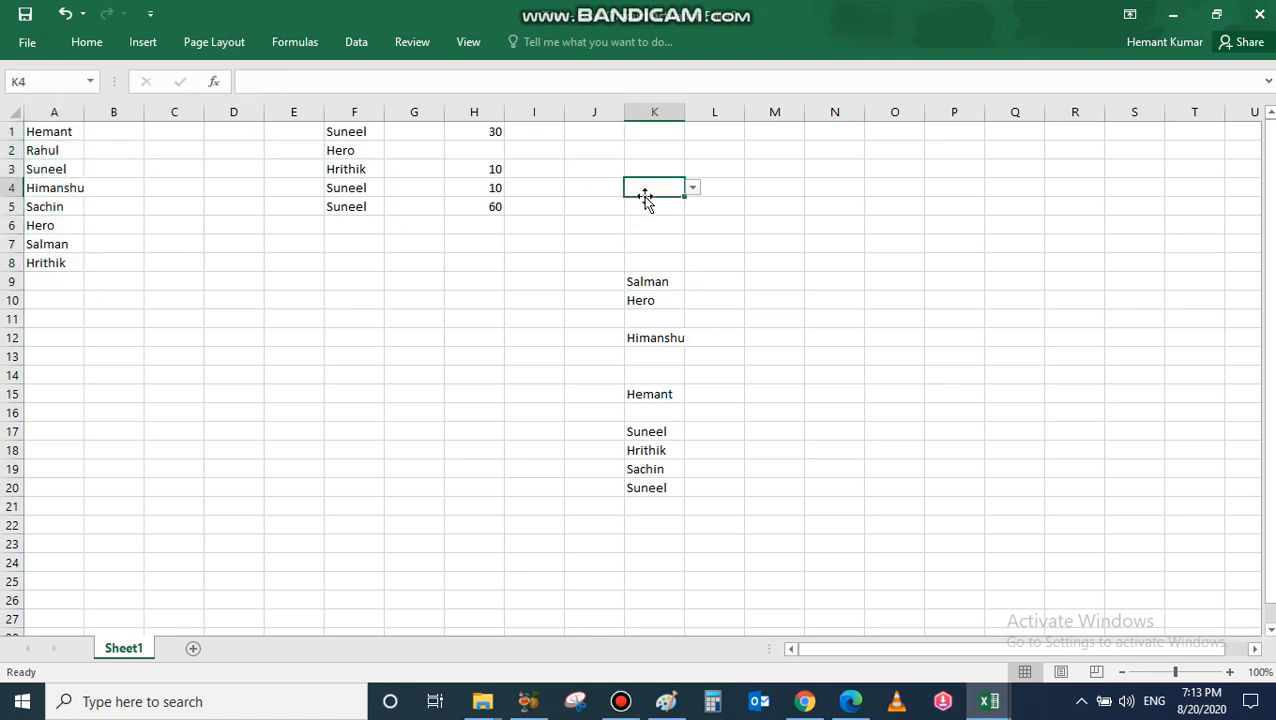
left_click(692, 188)
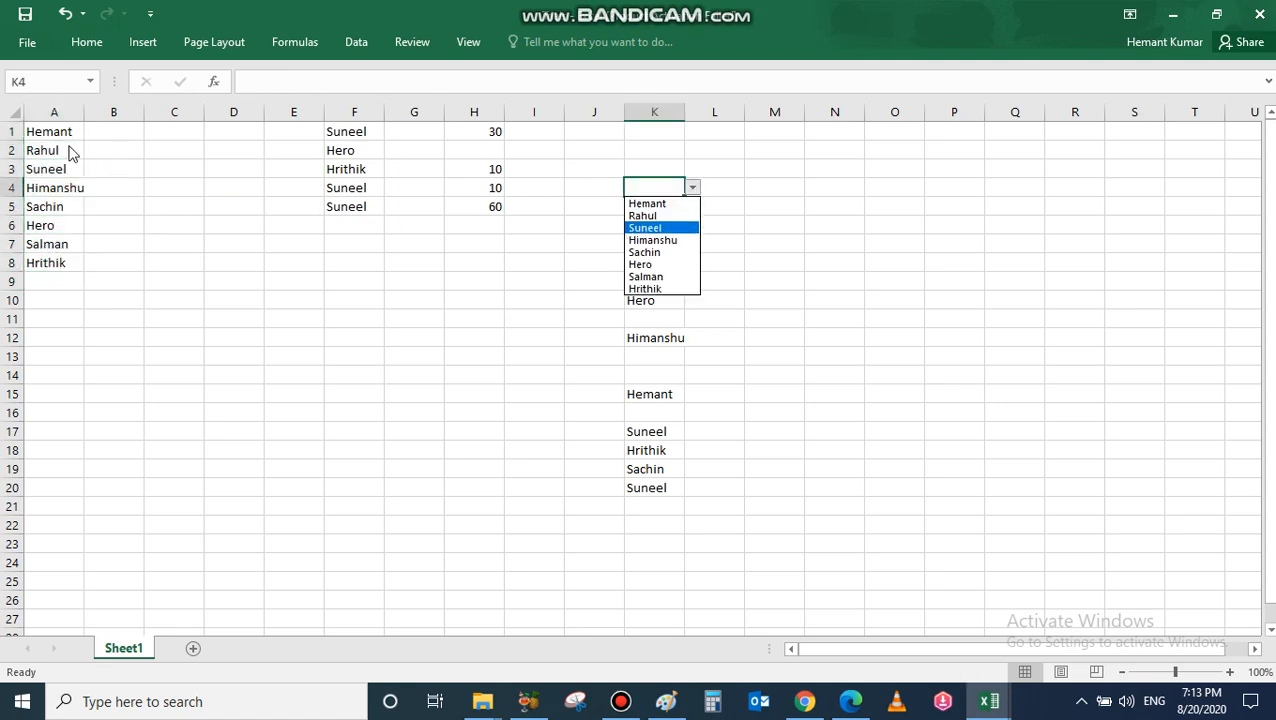
left_click(61, 196)
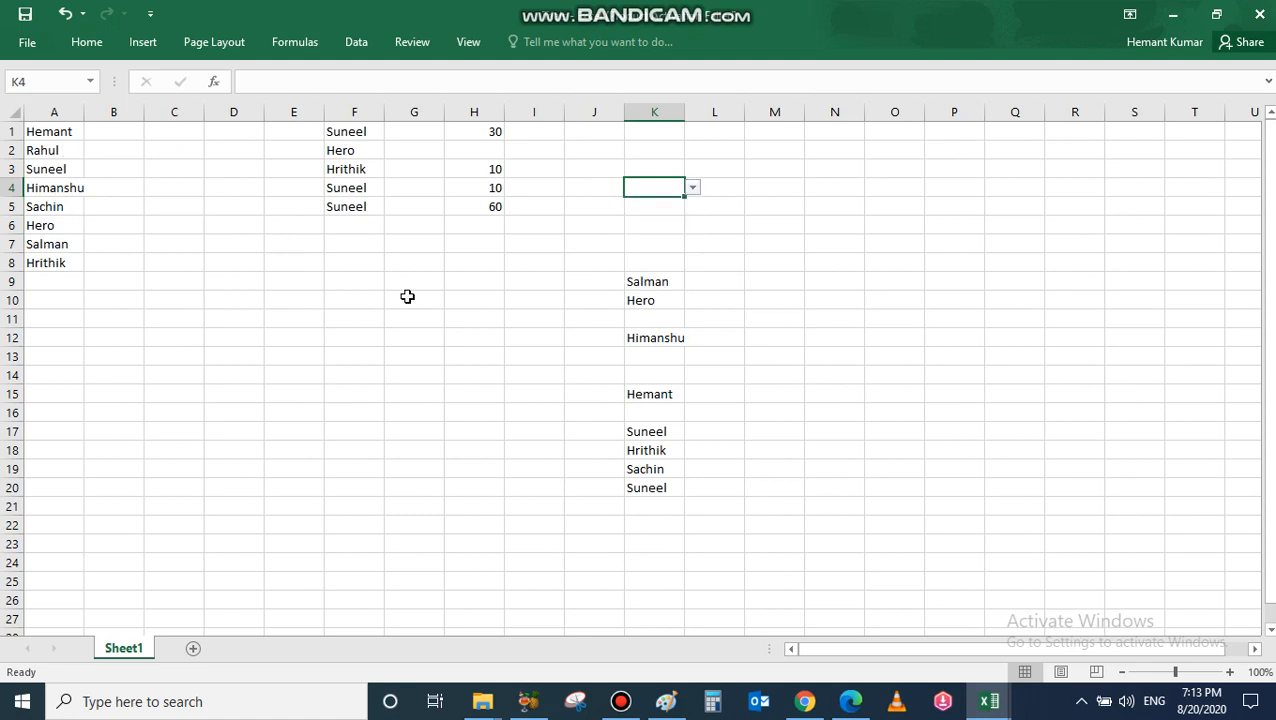
left_click_drag(778, 131, 788, 455)
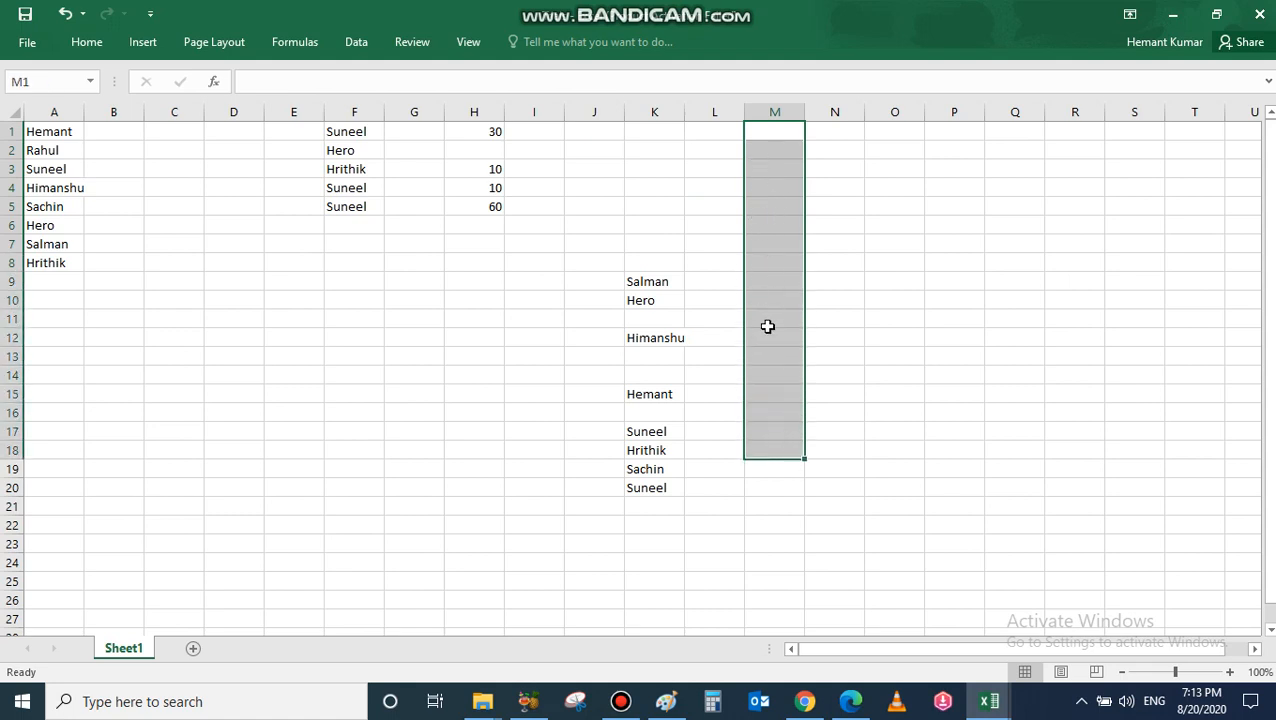
Step: Give M1:M18 a List validation with the typed source 10,20,30,40,50,60
left_click(355, 43)
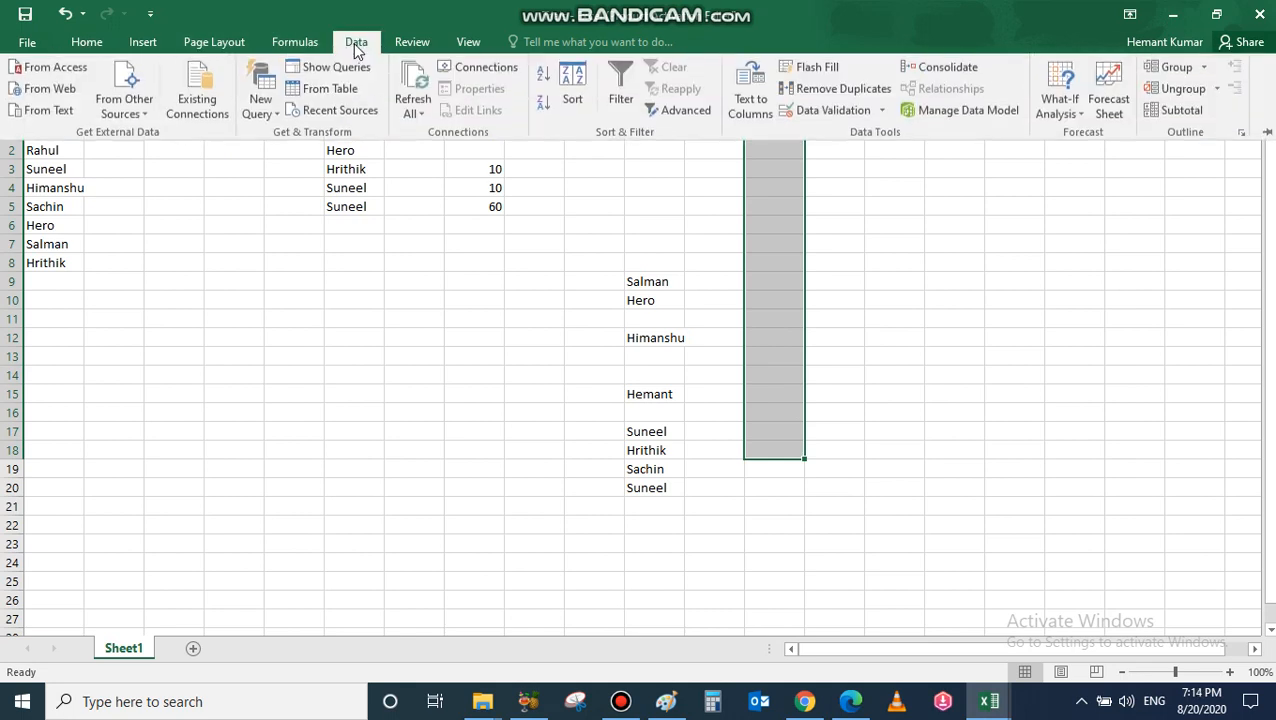
left_click(880, 110)
left_click(843, 135)
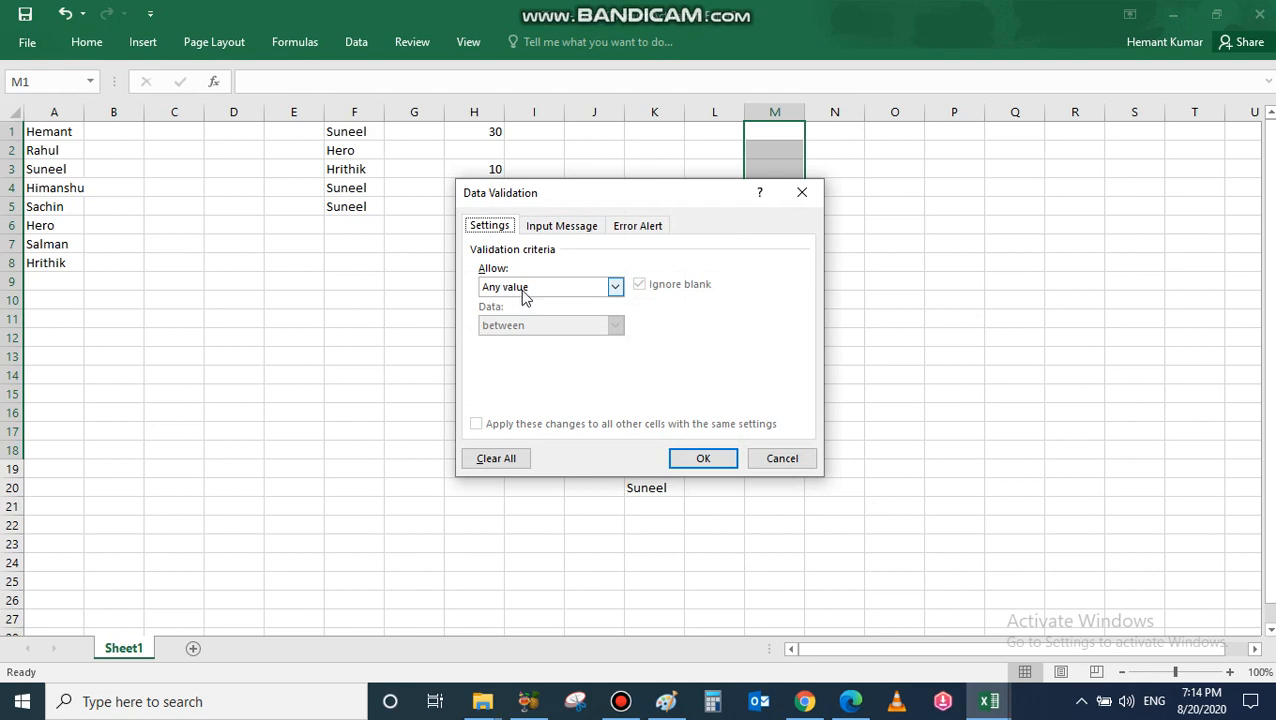
left_click(615, 287)
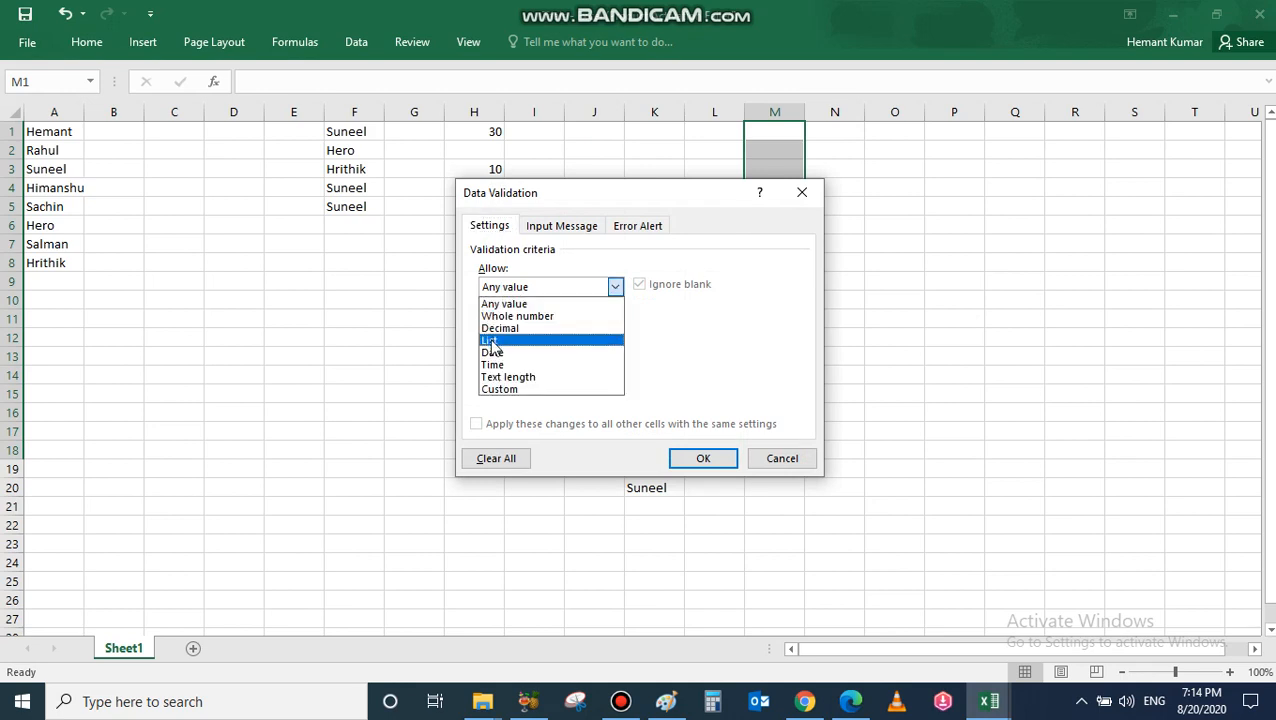
left_click(500, 340)
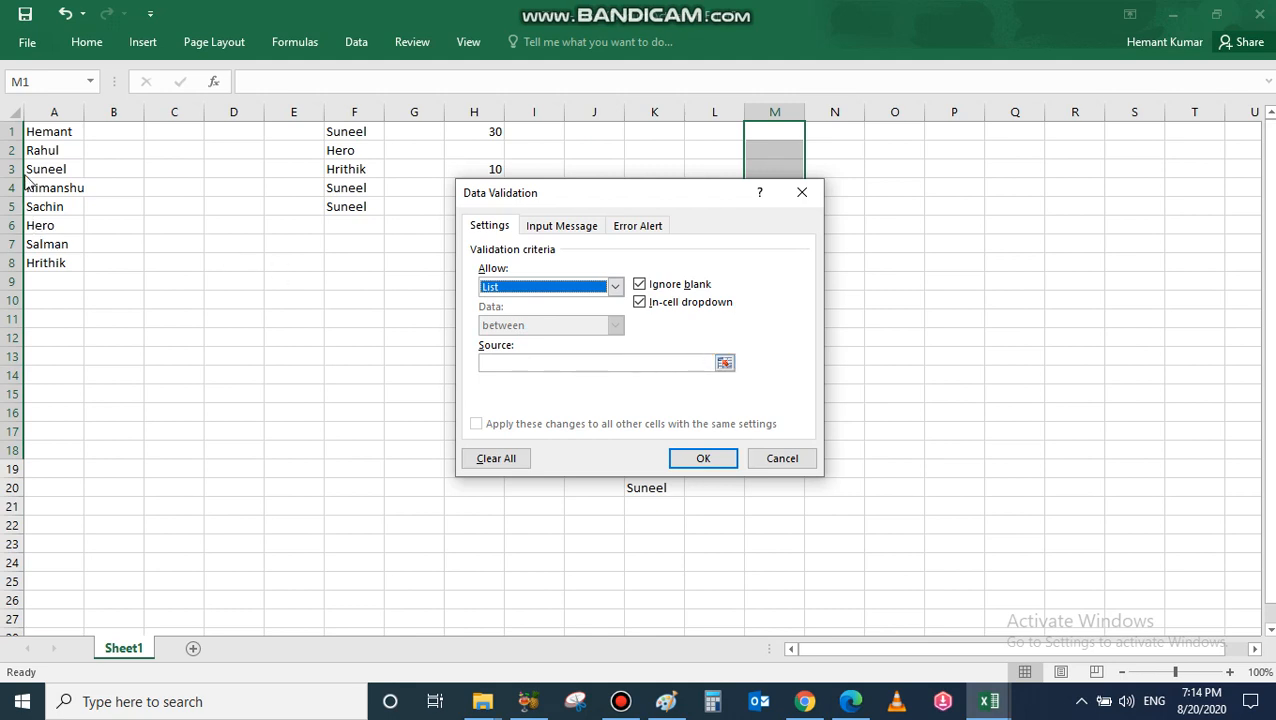
left_click(518, 364)
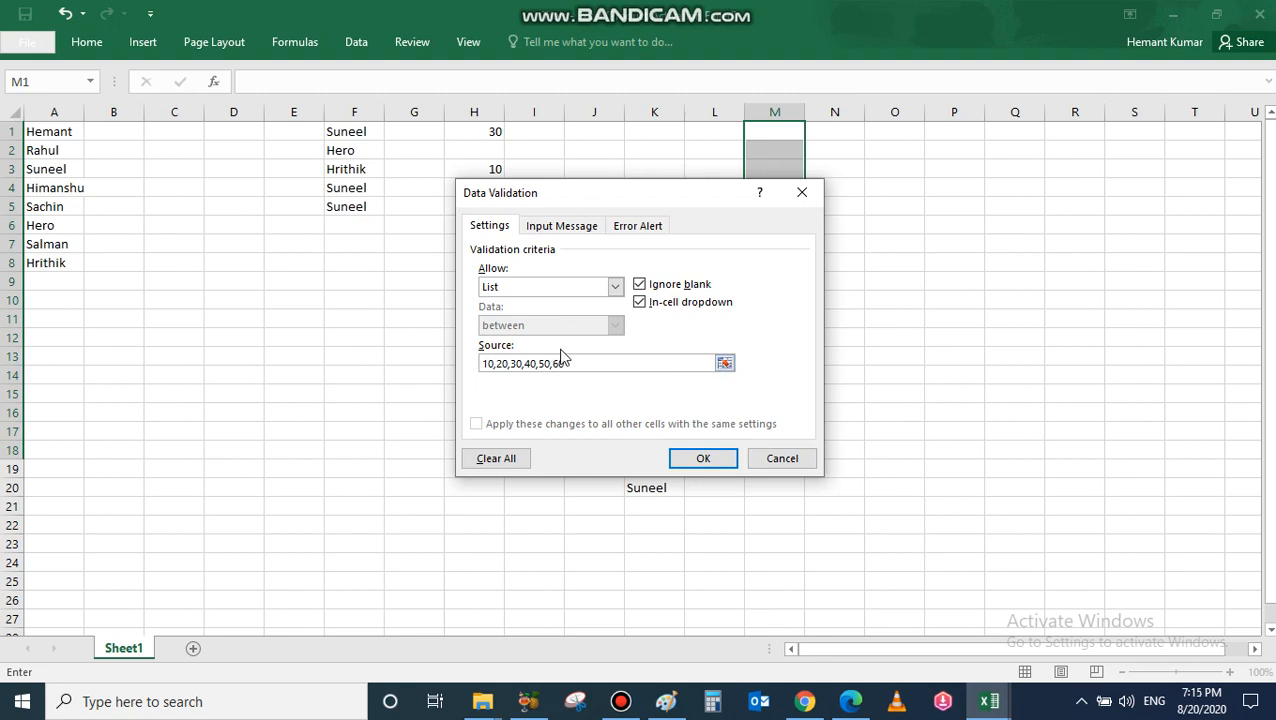
left_click(700, 460)
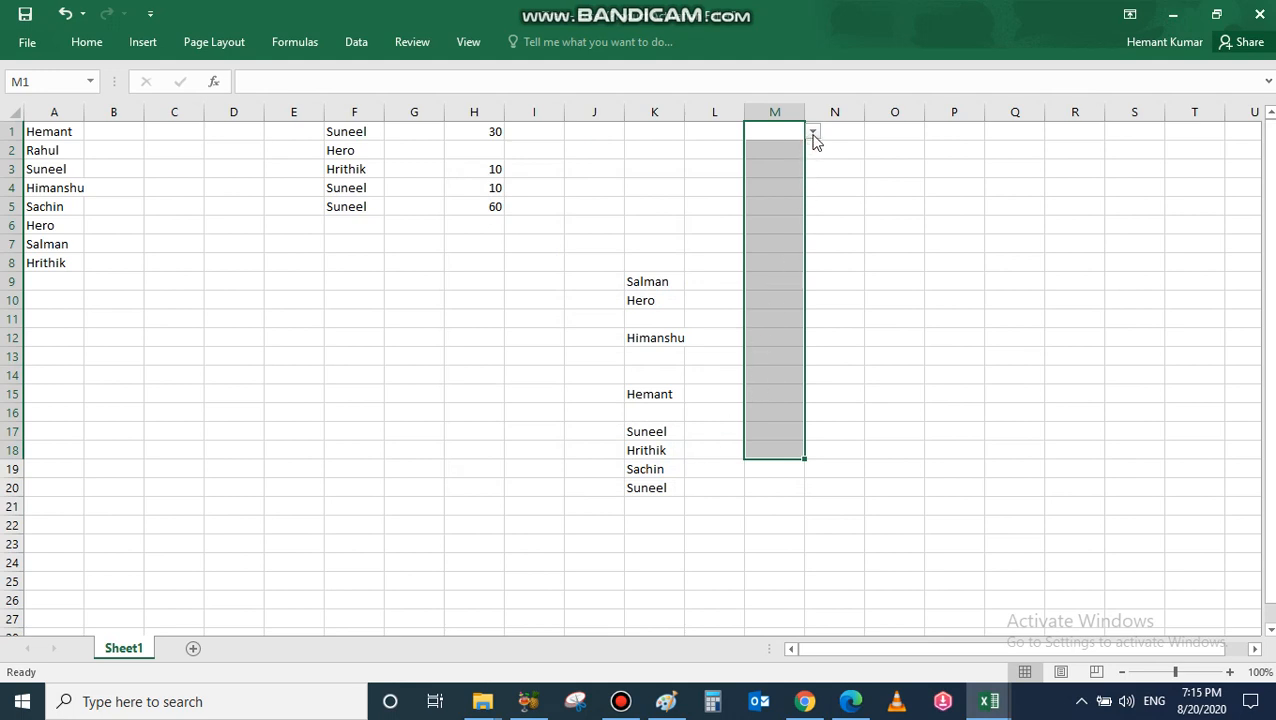
Step: Use the number dropdowns to set M1 and M2 to 40 and M3 and M4 to 50
left_click(812, 133)
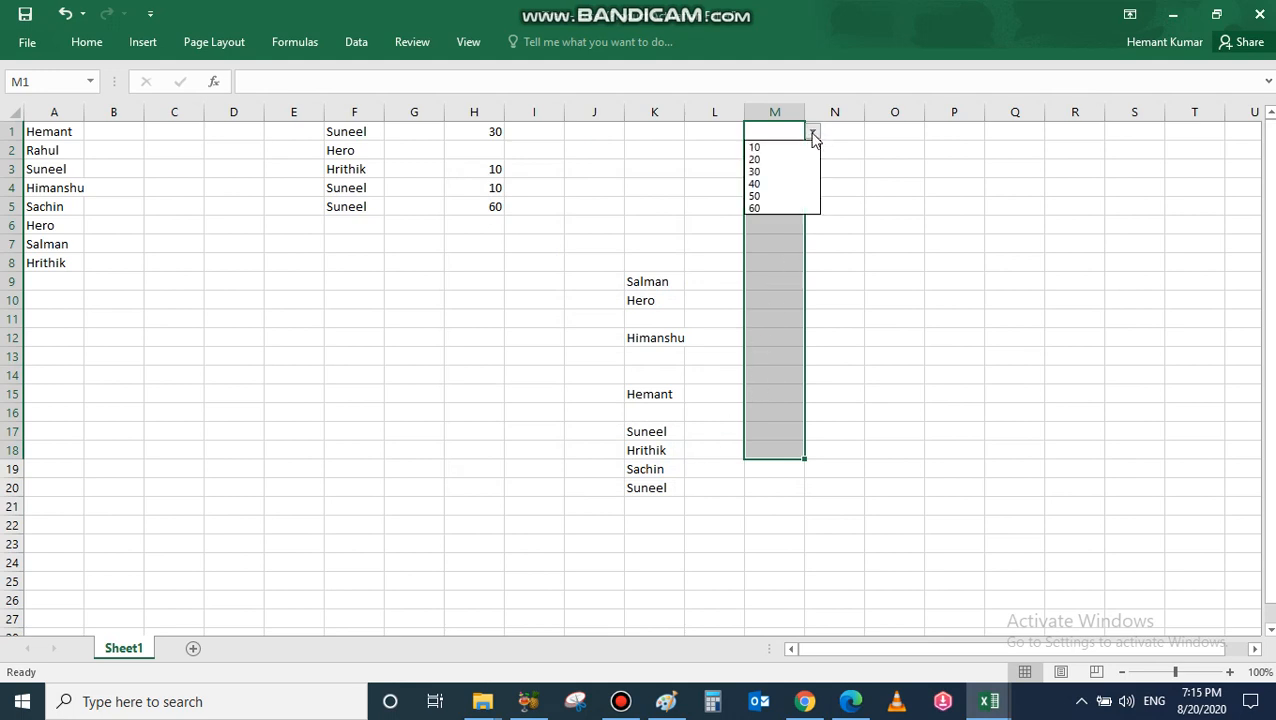
left_click(766, 185)
left_click(775, 152)
left_click(813, 150)
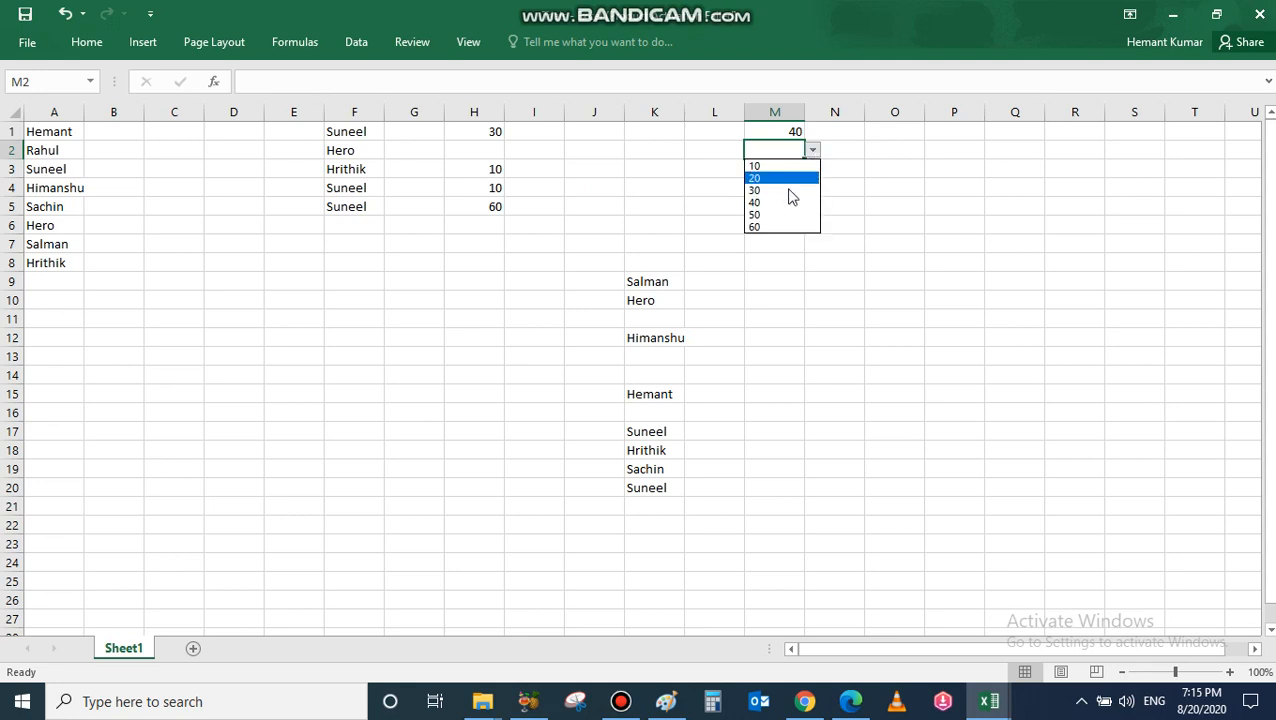
left_click(780, 206)
left_click(790, 172)
left_click(812, 169)
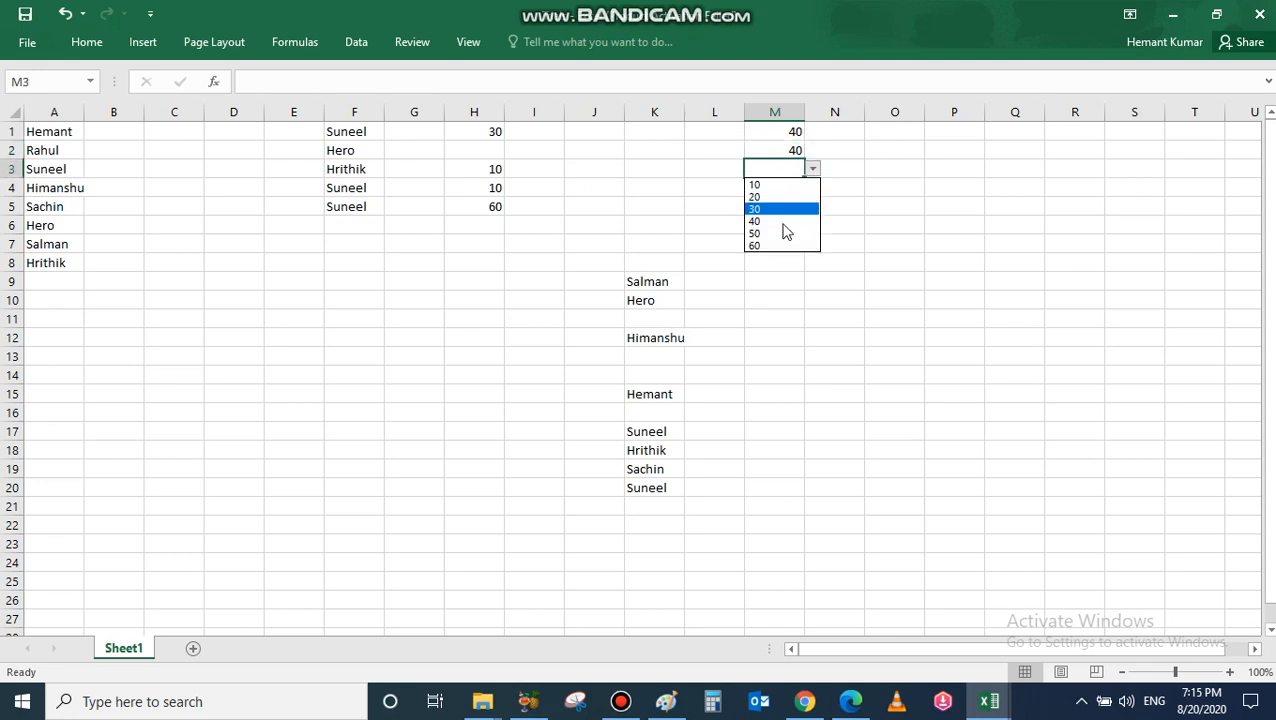
left_click(779, 212)
left_click(778, 189)
left_click(812, 188)
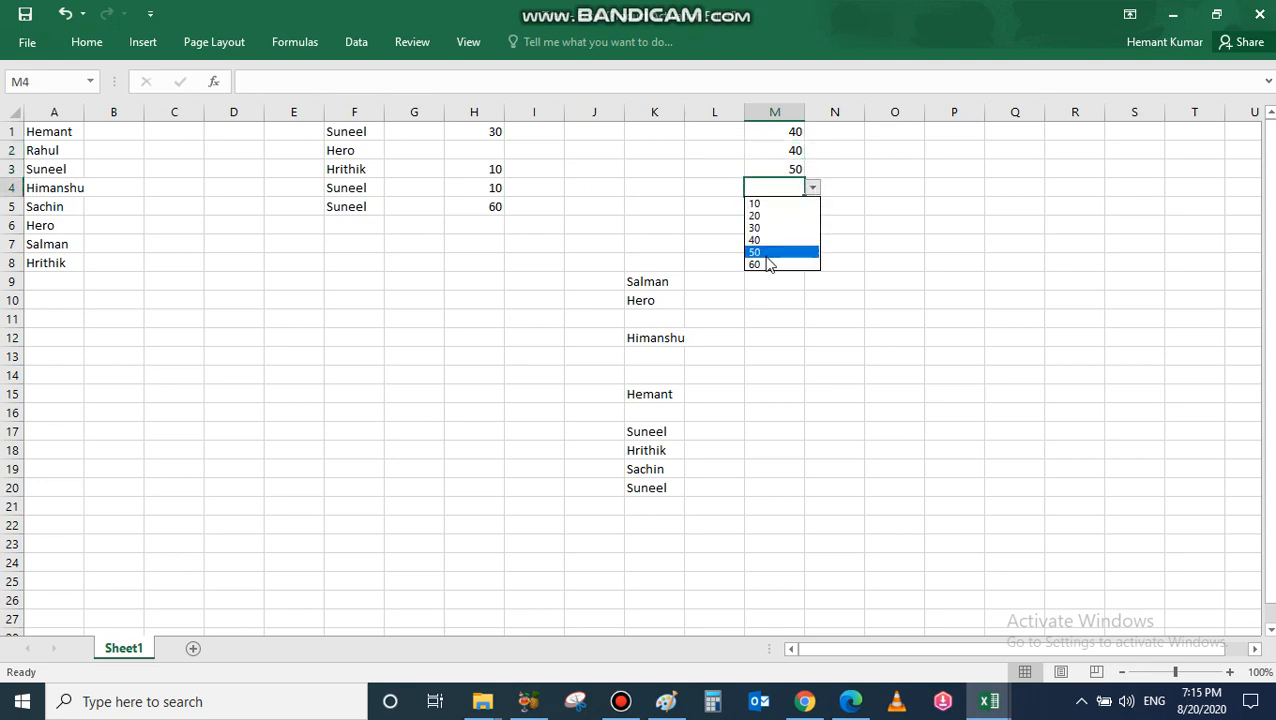
left_click(770, 250)
Step: Set M5 to 60 and M6 to 40, then confirm M7 has no value list
left_click_drag(66, 134, 61, 265)
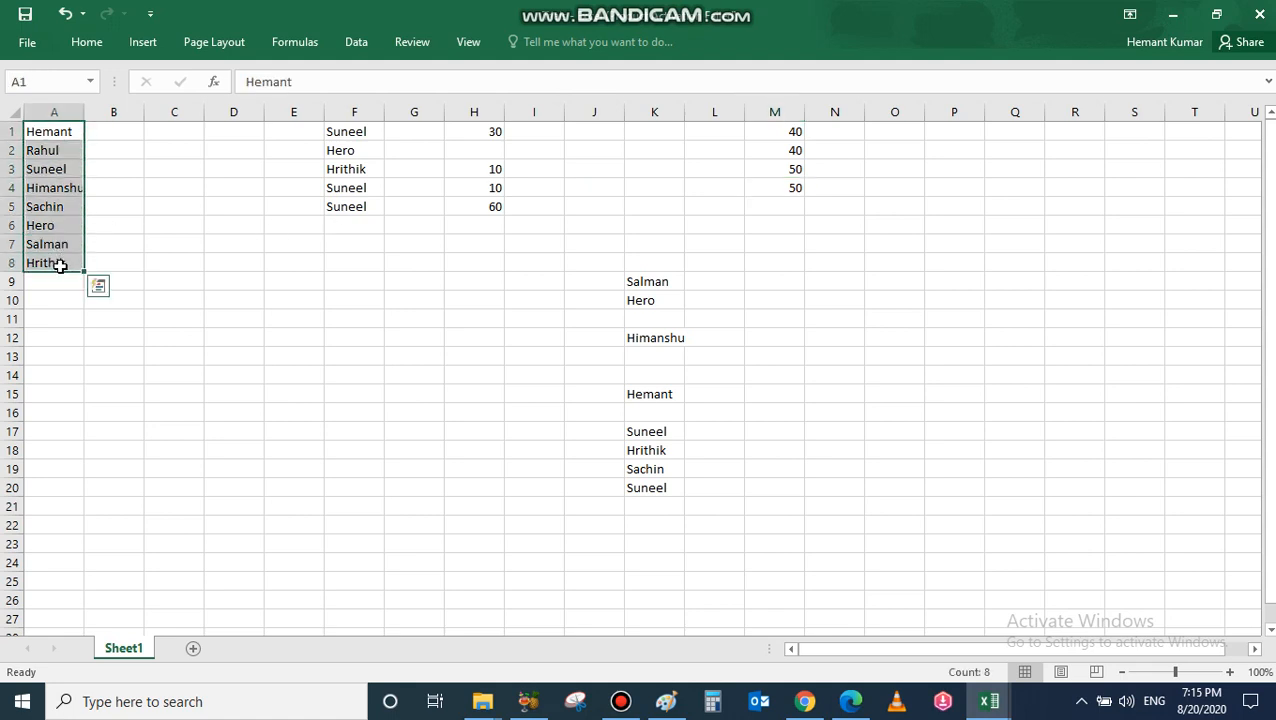
left_click(790, 208)
left_click(812, 206)
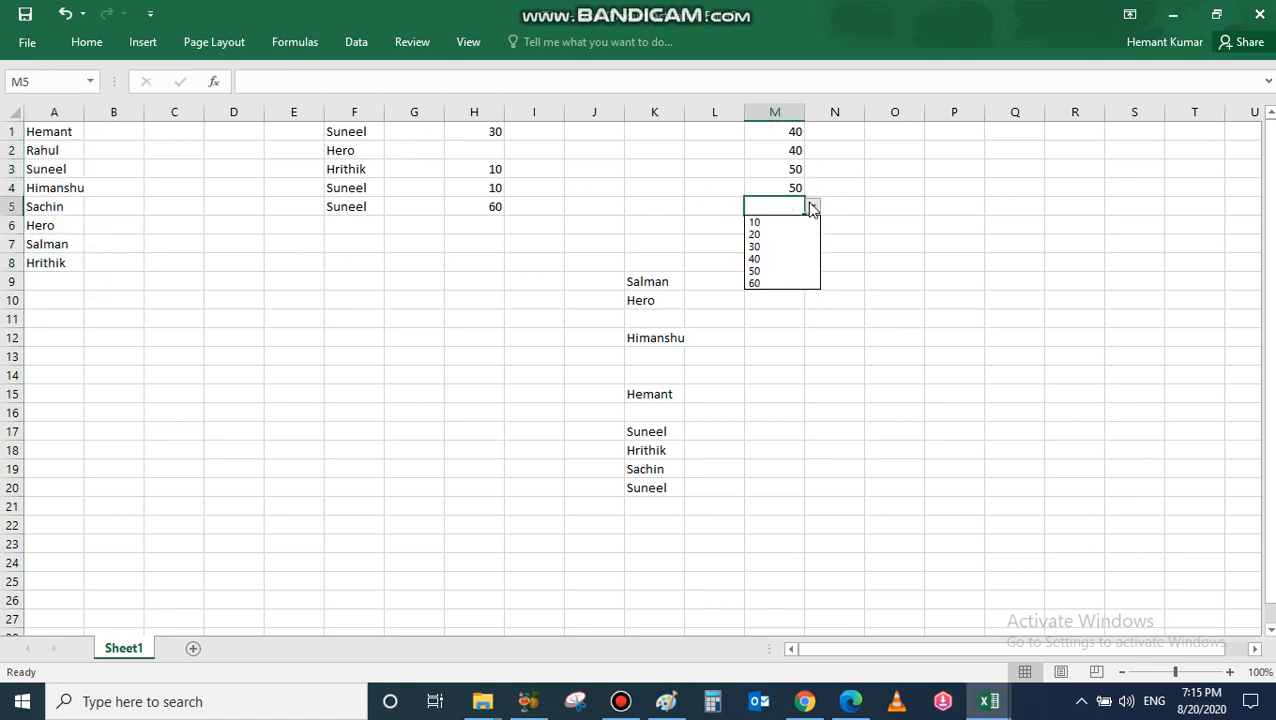
left_click(778, 279)
left_click(780, 228)
left_click(813, 226)
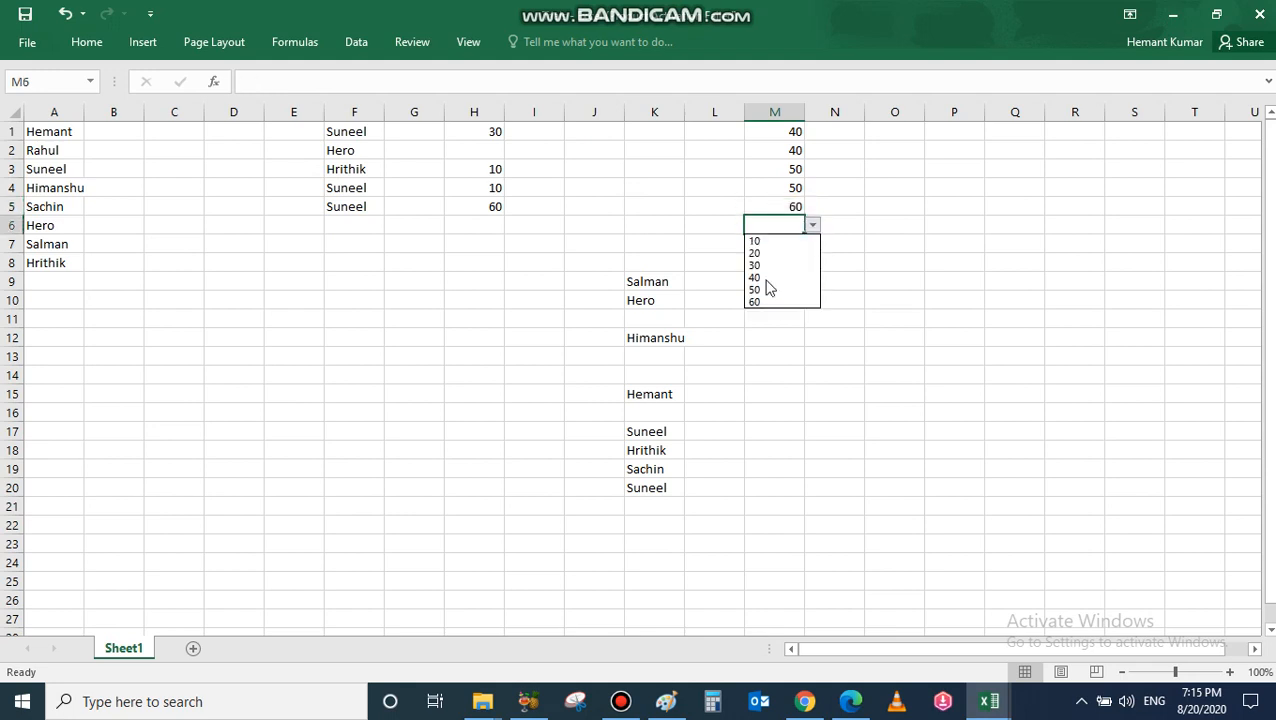
left_click(766, 279)
left_click(785, 250)
left_click(821, 247)
left_click(795, 227)
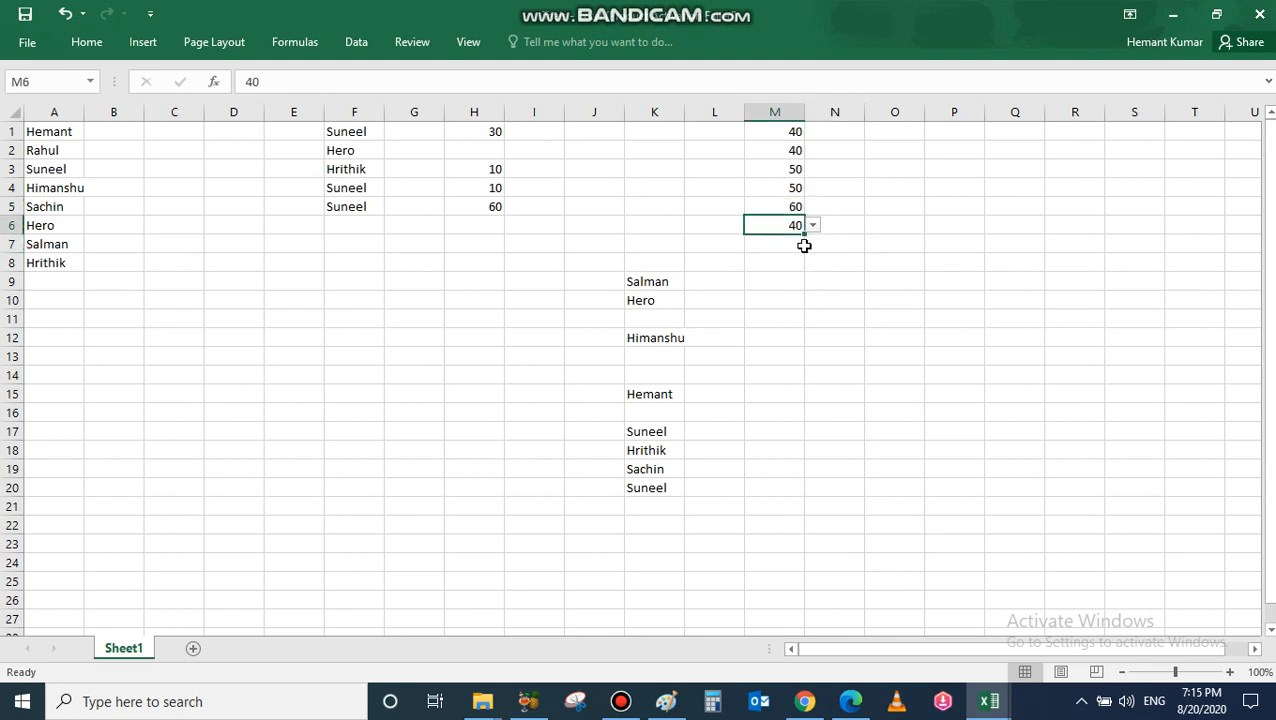
left_click(788, 249)
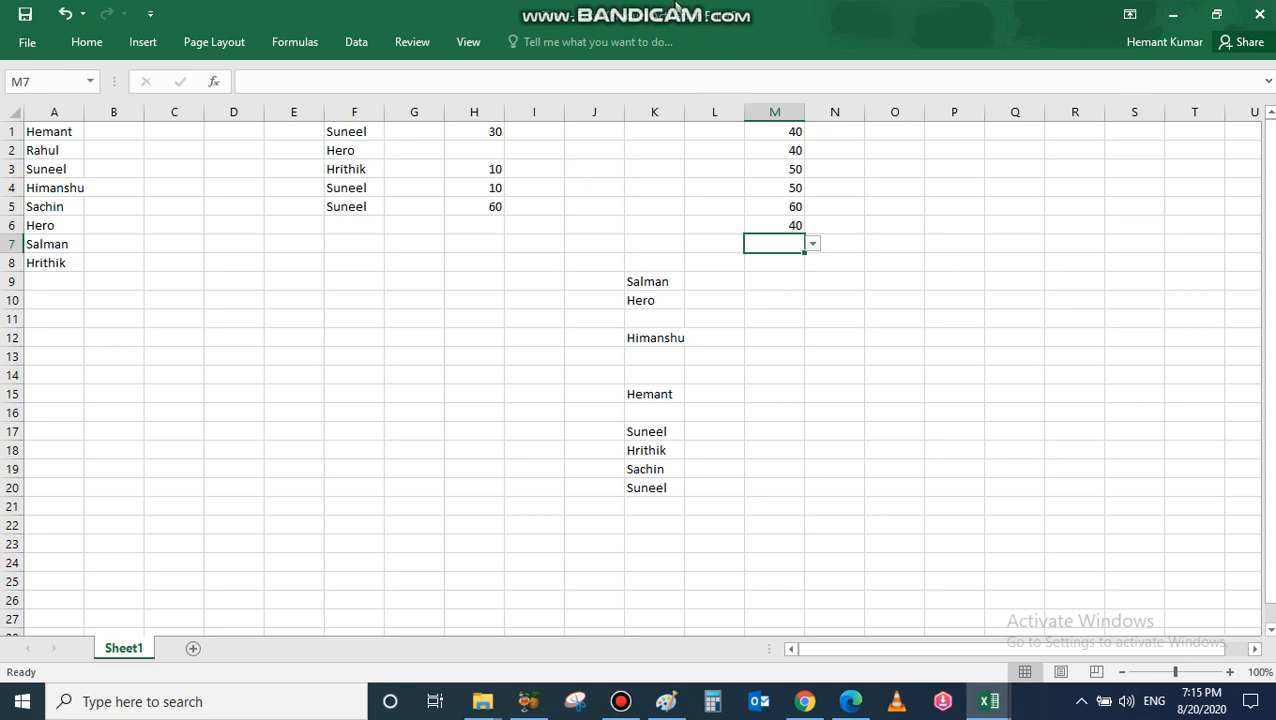
mouse_move(676, 10)
Step: Clear All validation from M1:M17, keeping the picked numbers in M1:M6
left_click_drag(778, 134, 783, 382)
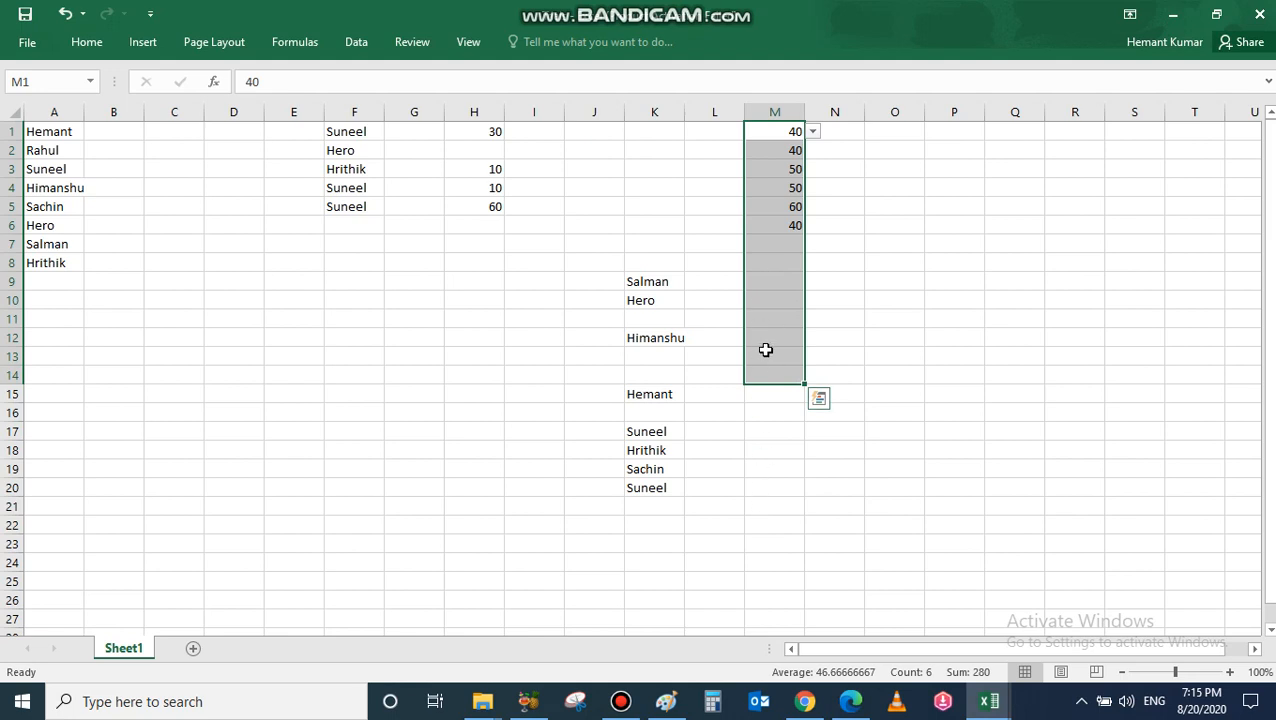
left_click(355, 45)
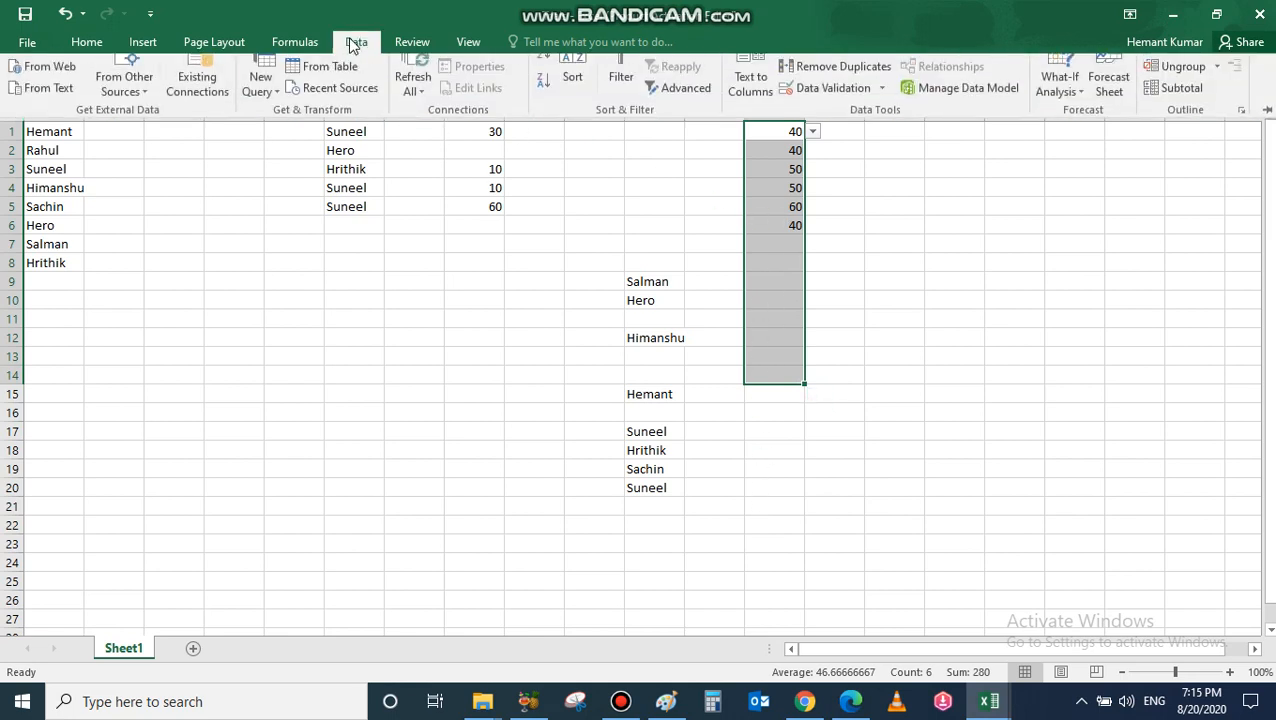
left_click(847, 108)
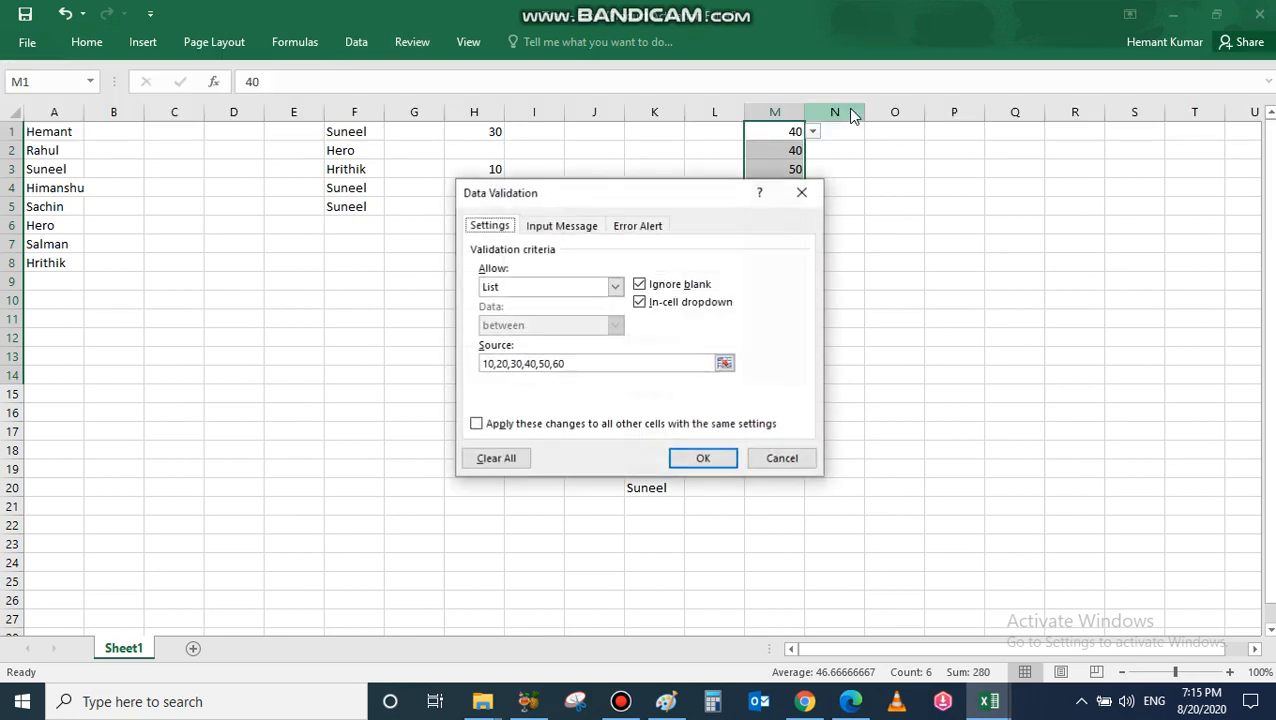
left_click(496, 462)
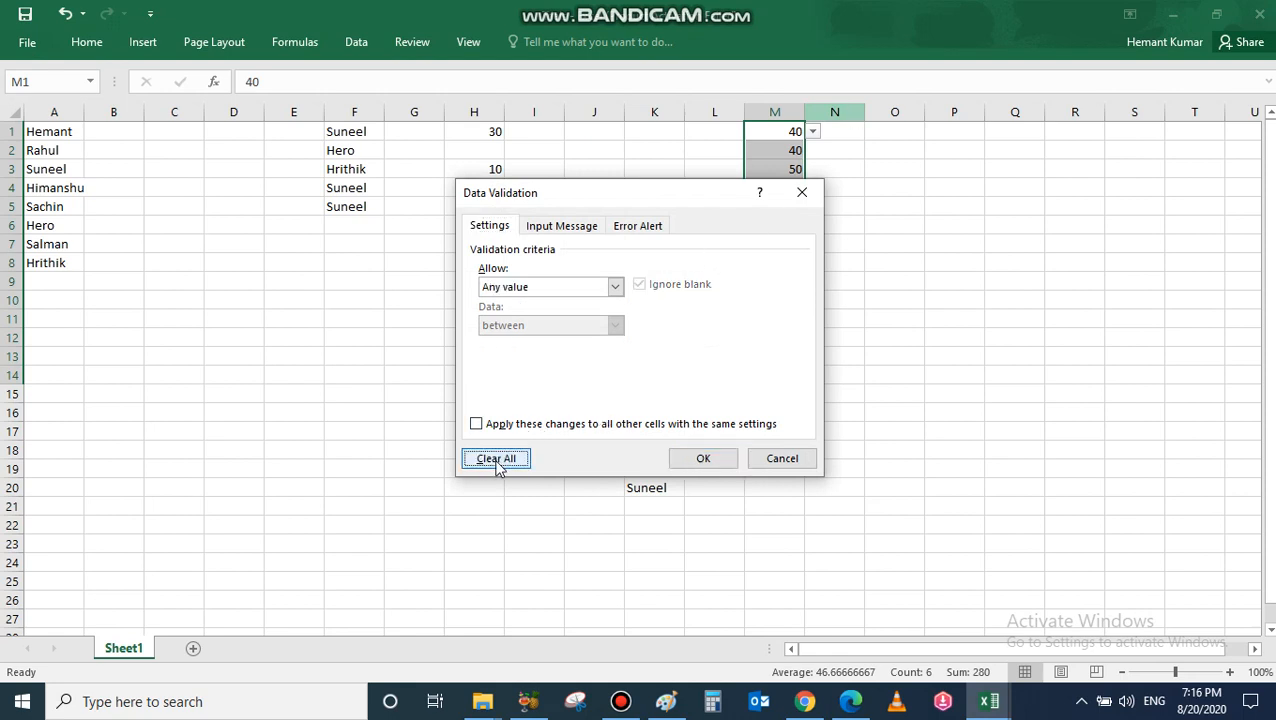
left_click(703, 459)
left_click(787, 248)
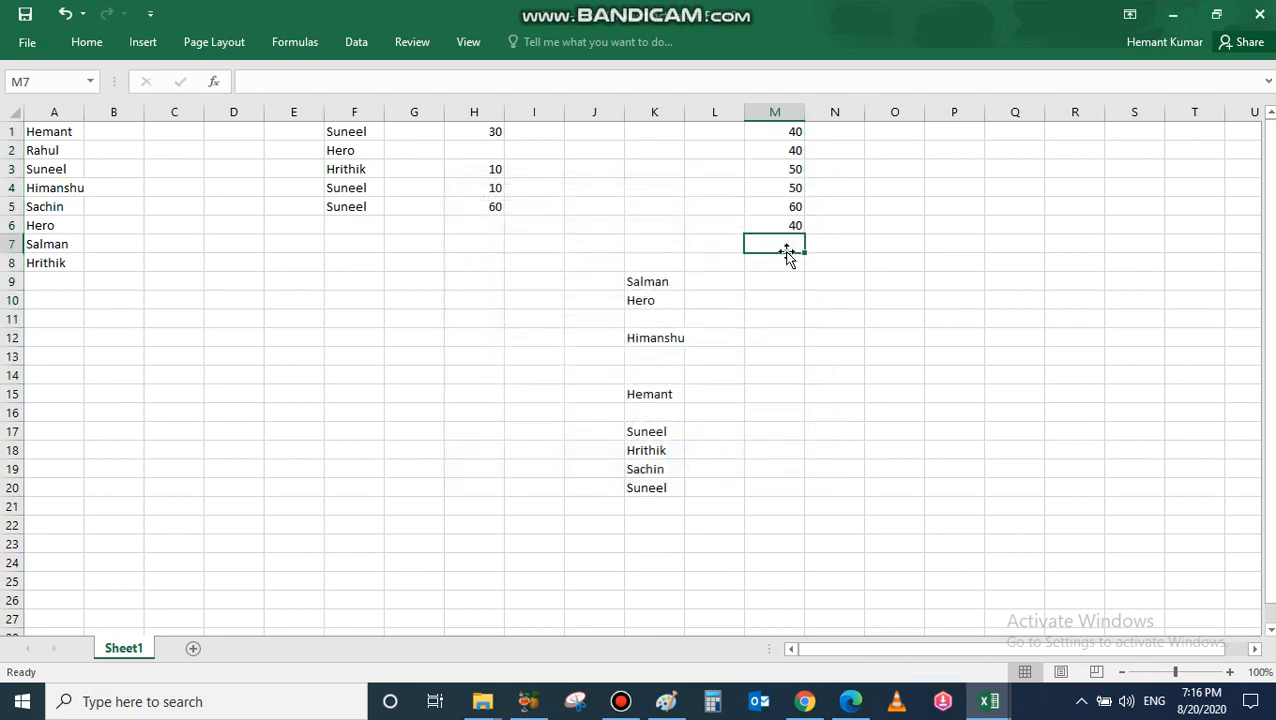
Step: Confirm cells M1 through M7 no longer show dropdown arrows
left_click(788, 130)
left_click(790, 150)
left_click(791, 169)
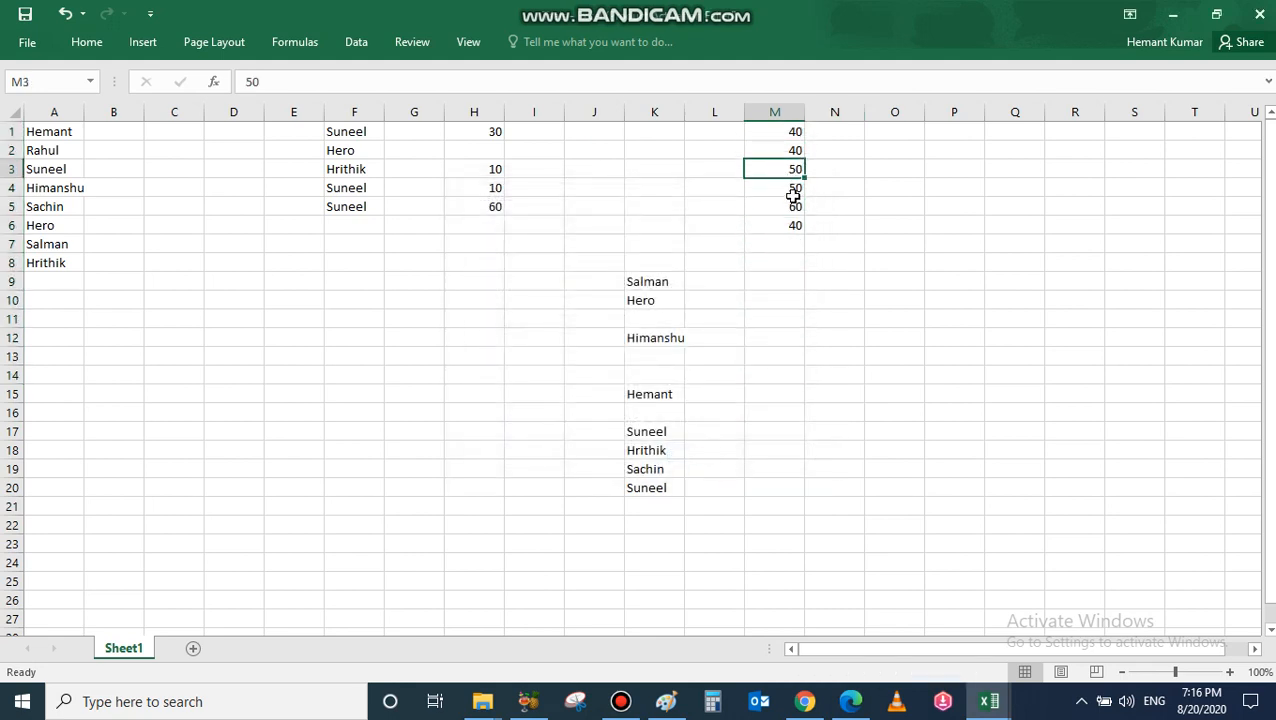
left_click(791, 188)
left_click(791, 206)
left_click(786, 228)
left_click(786, 246)
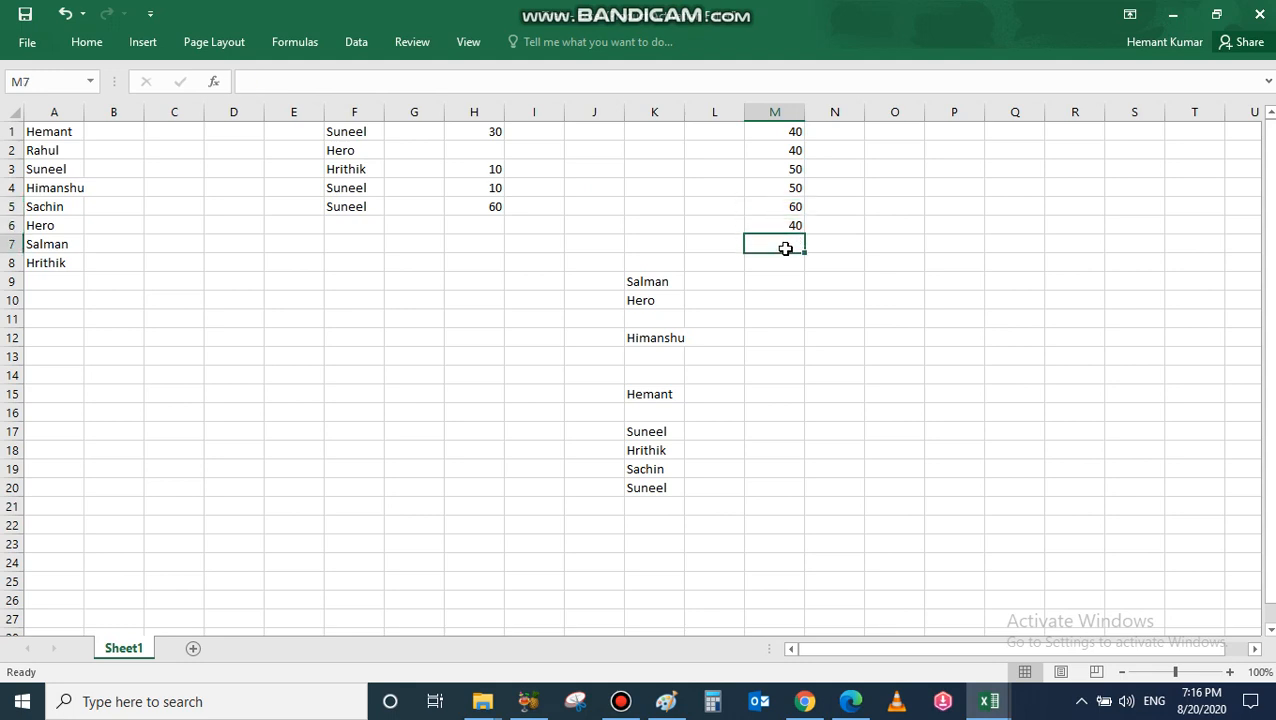
left_click(780, 131)
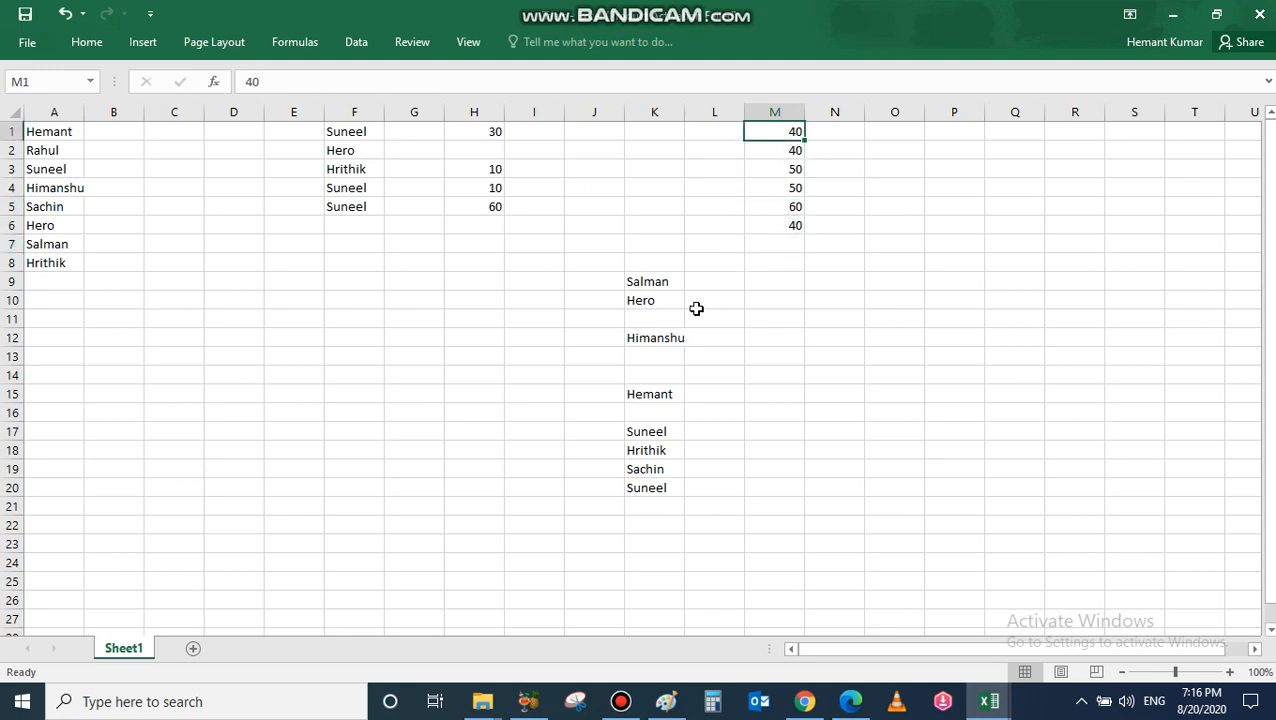
Step: Show that K9 and K21 still have name dropdowns, then select K1:K21
left_click(647, 281)
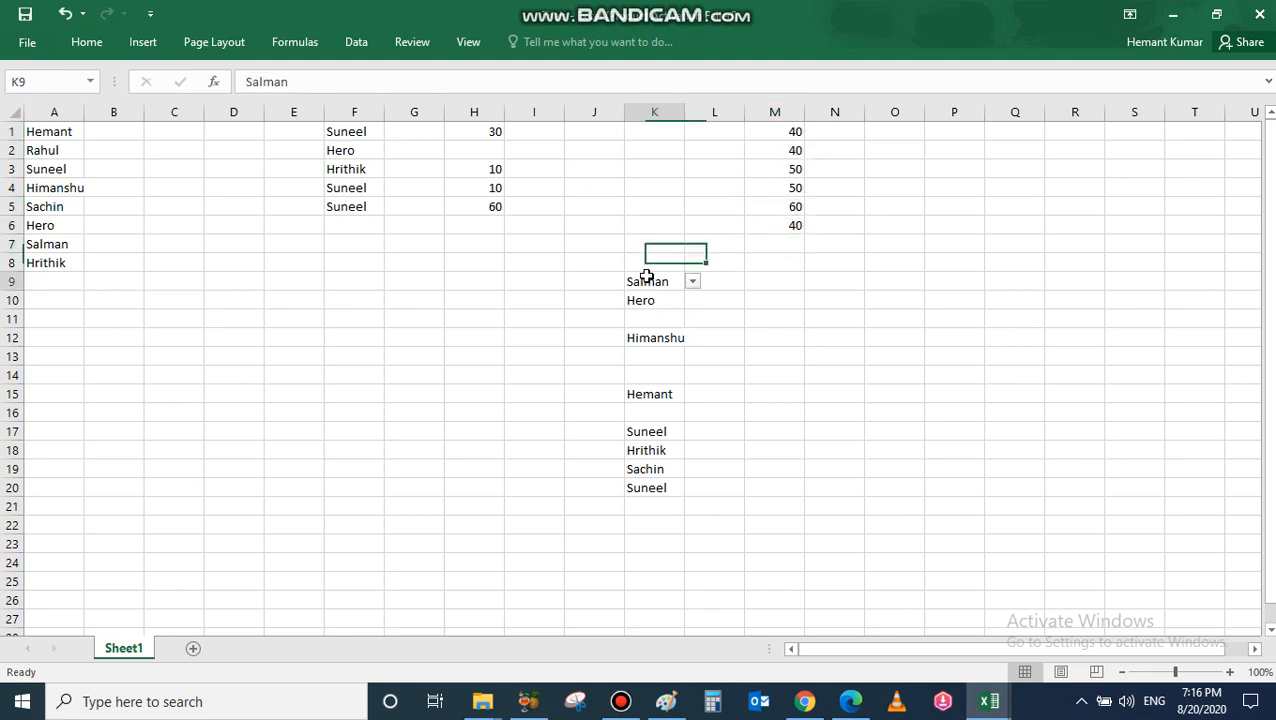
left_click(650, 505)
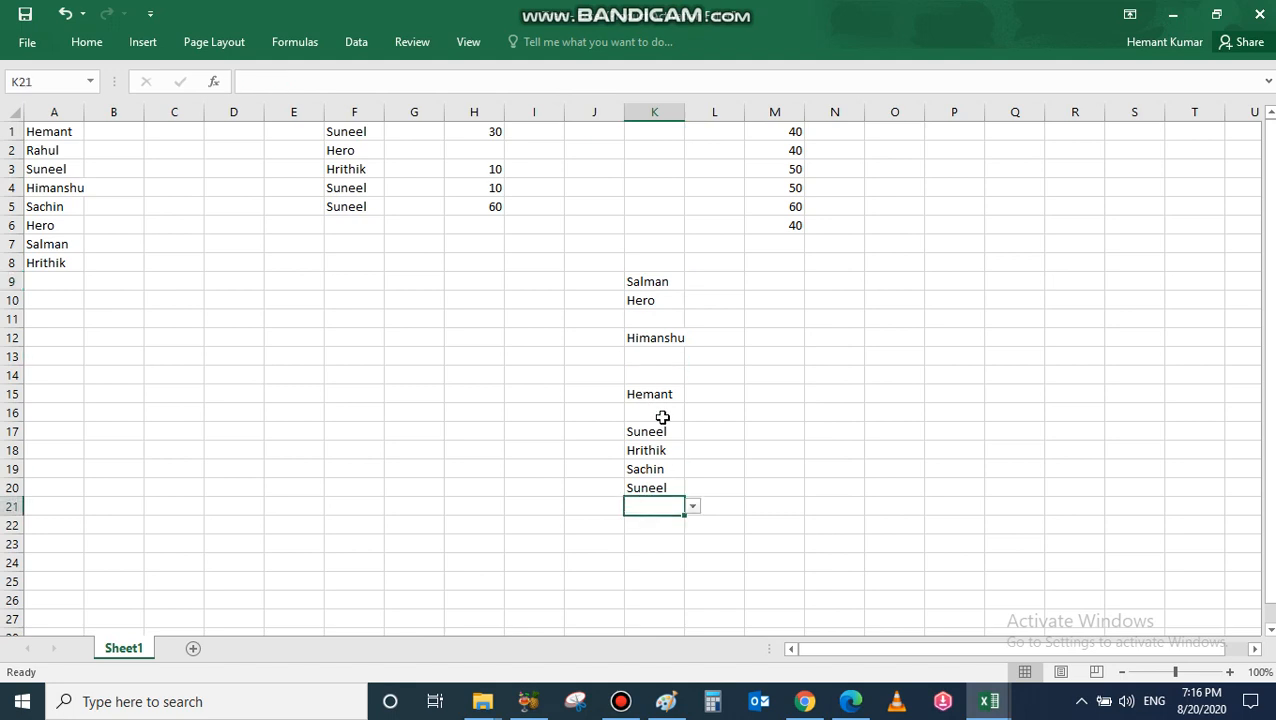
left_click_drag(664, 131, 666, 500)
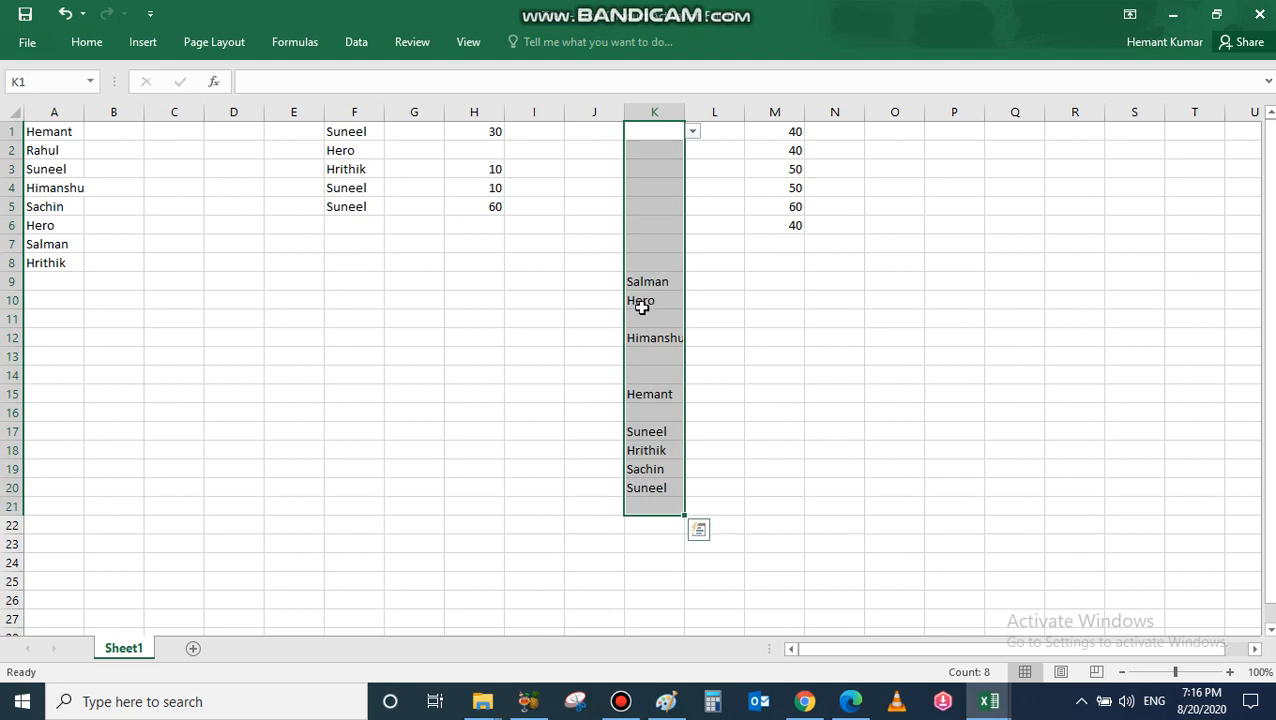
Step: Check K1's name dropdown, then use Clear All to remove the name-list validation from K1:K21
left_click(694, 133)
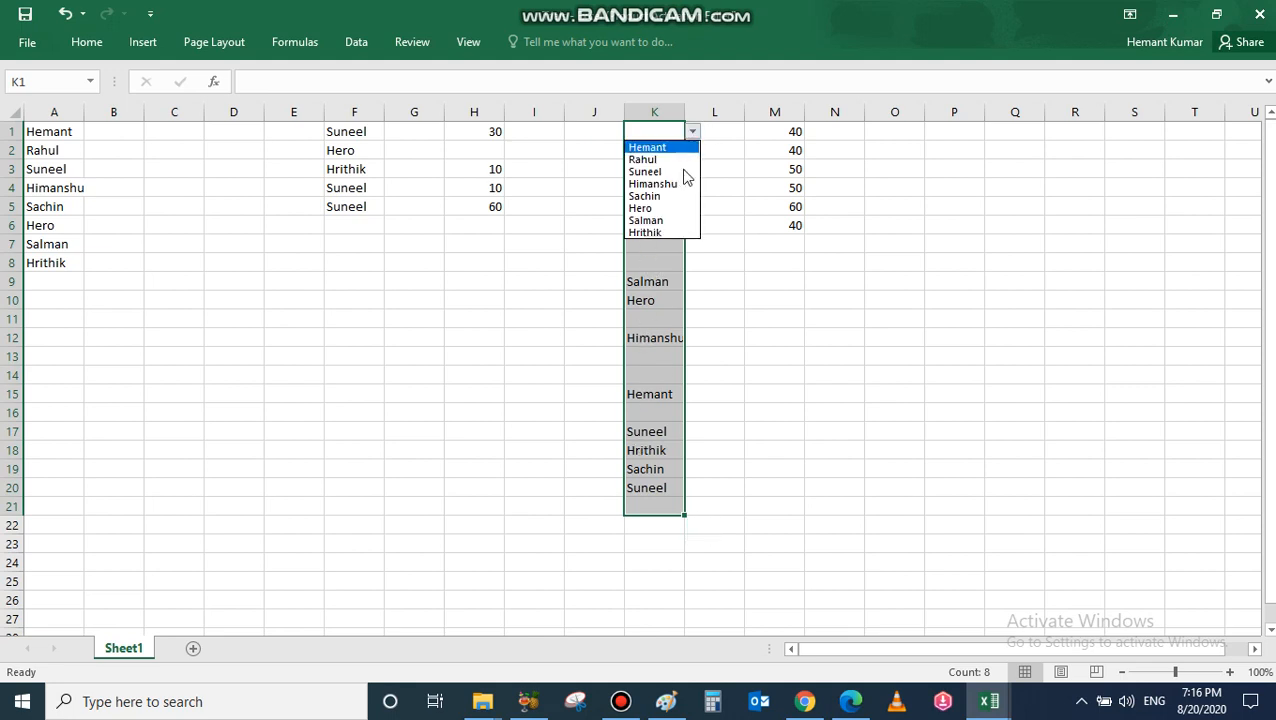
key("Escape")
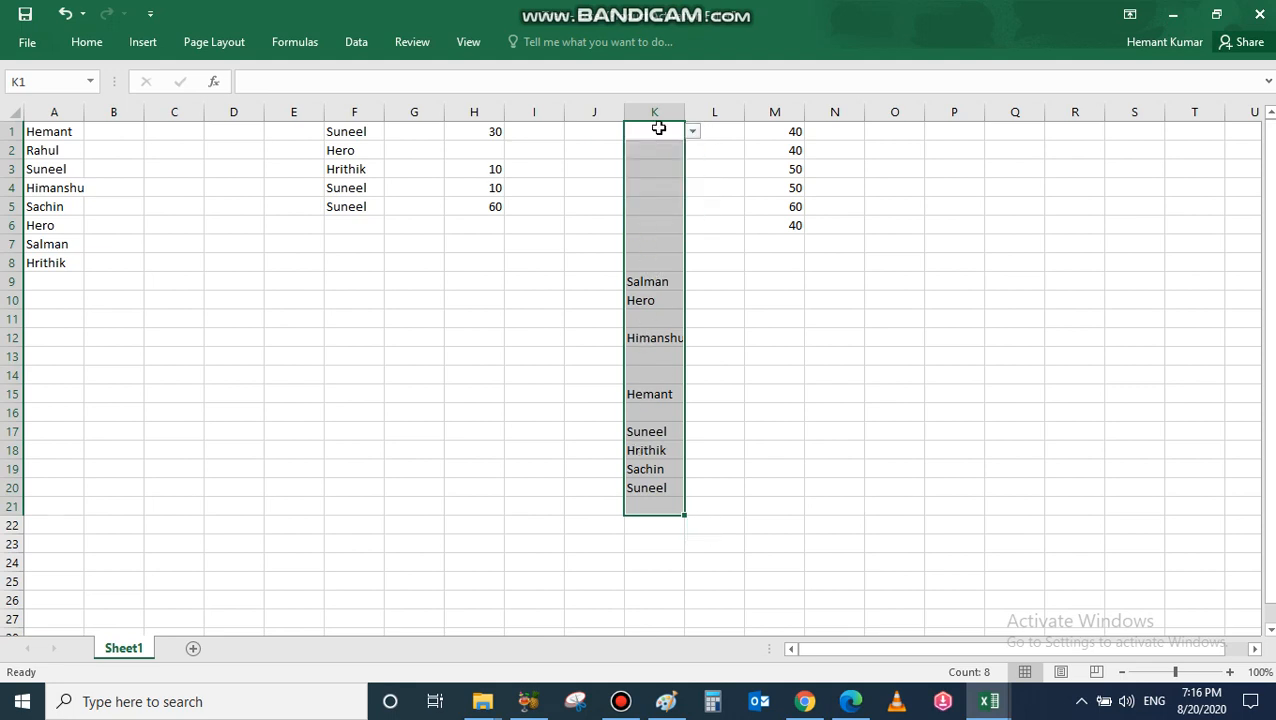
left_click(357, 44)
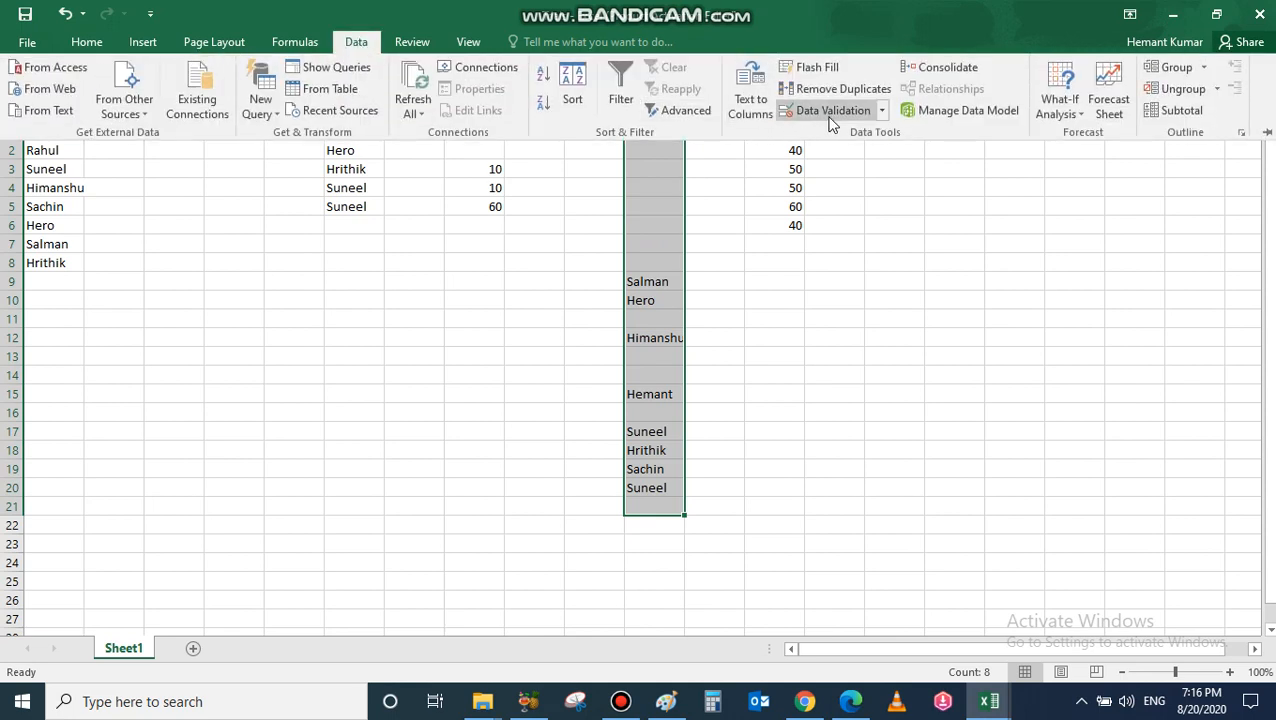
left_click(830, 107)
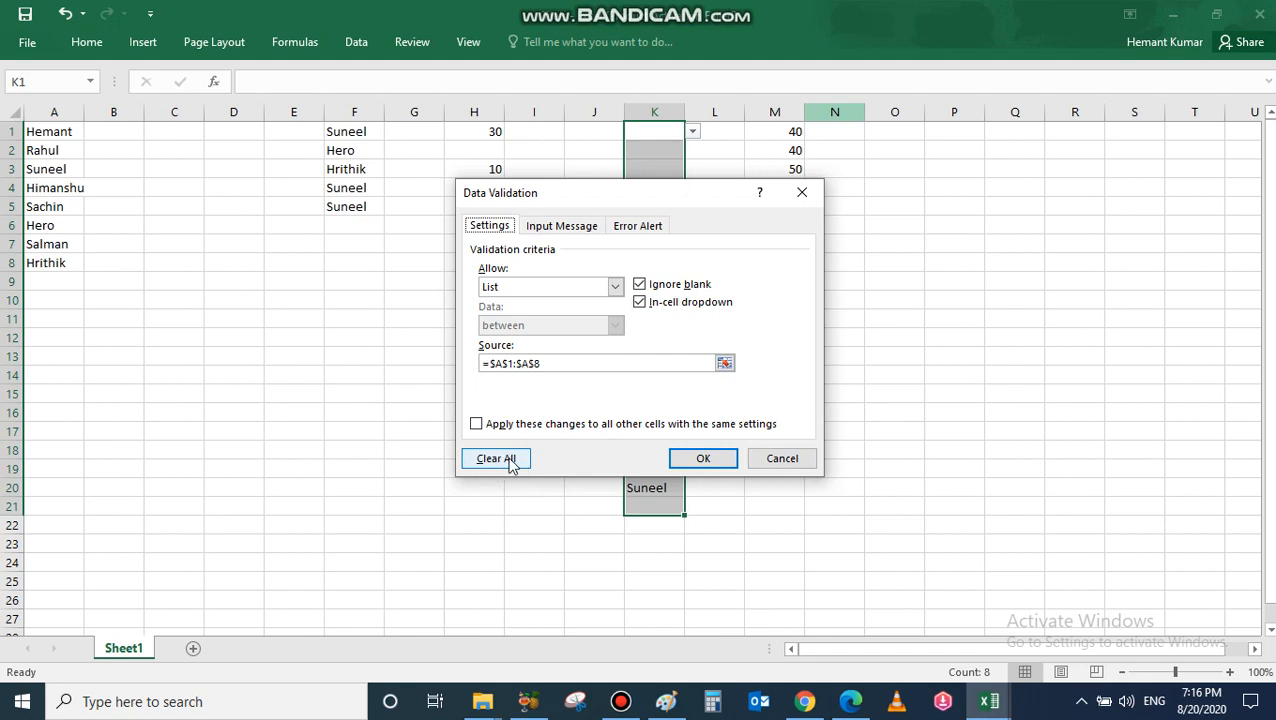
left_click(509, 464)
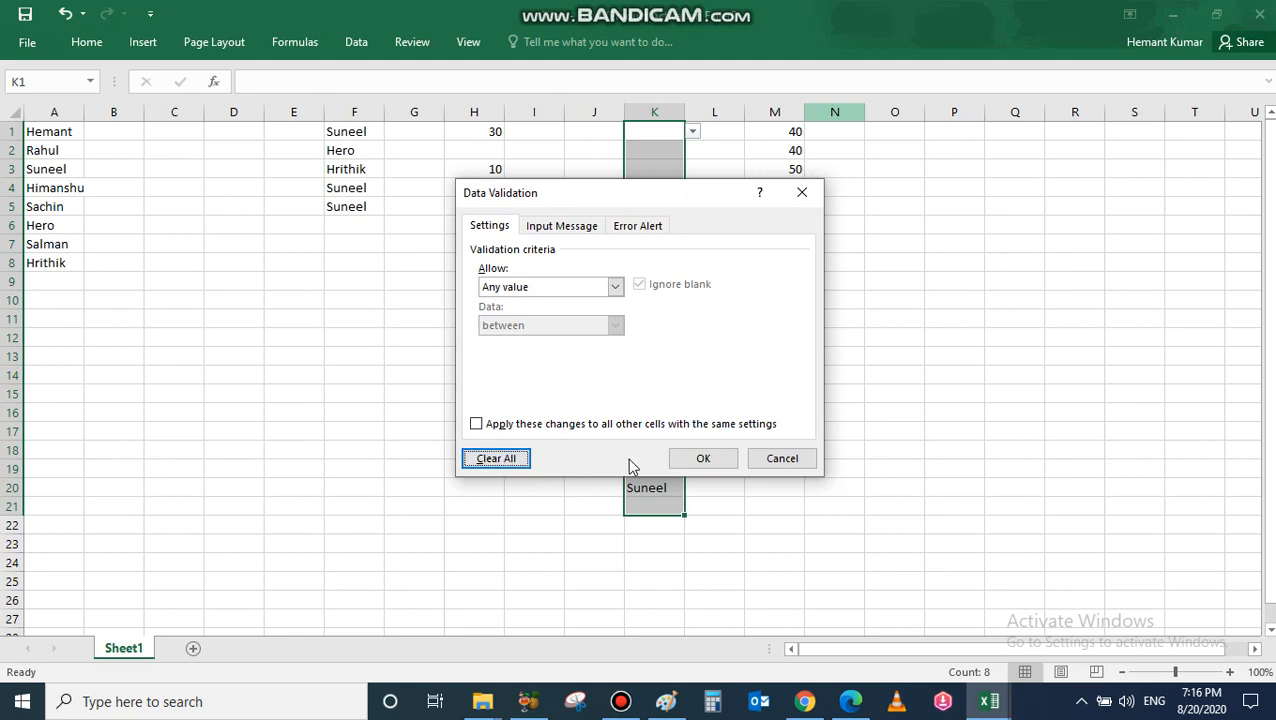
left_click(695, 459)
left_click(666, 224)
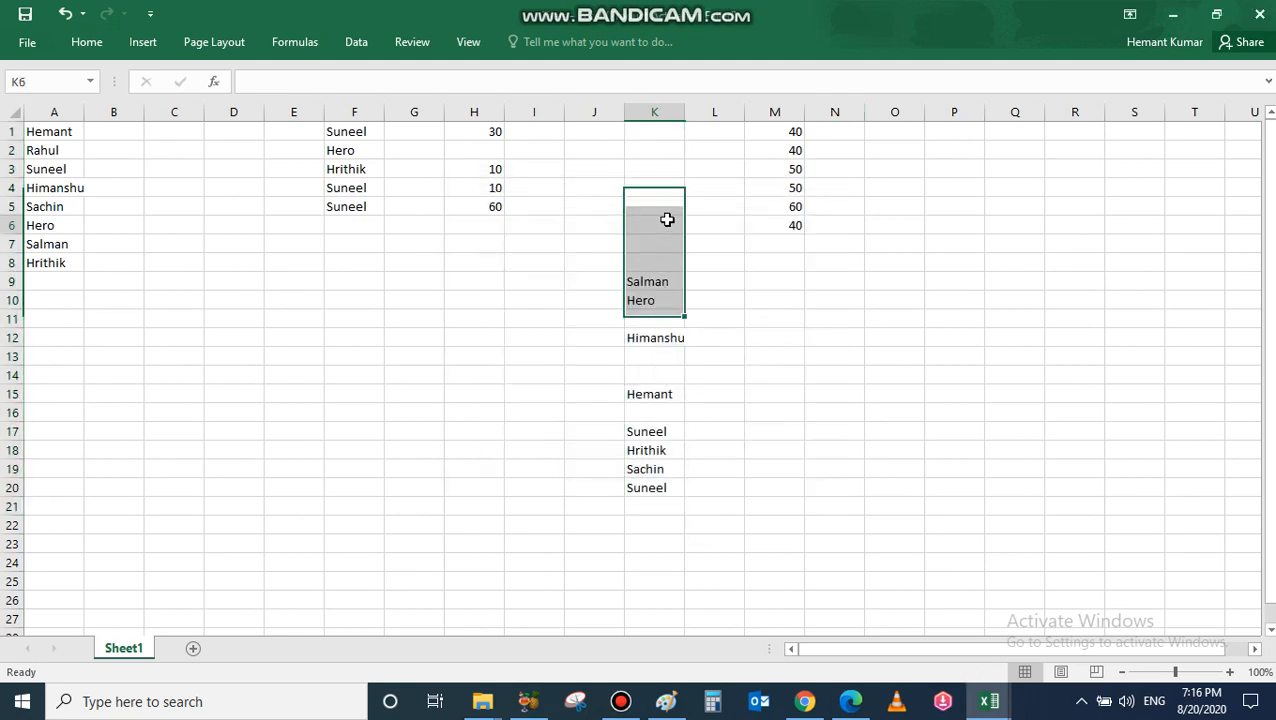
left_click(668, 302)
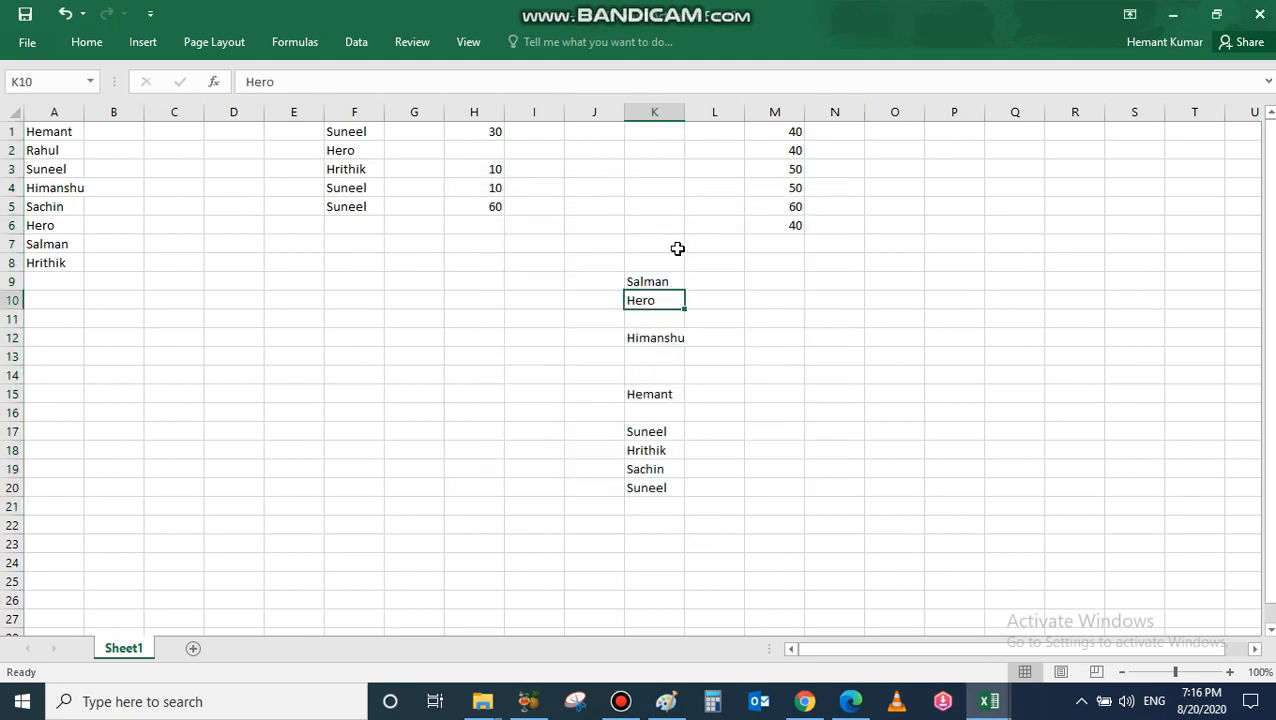
left_click(668, 206)
left_click(666, 140)
left_click(642, 232)
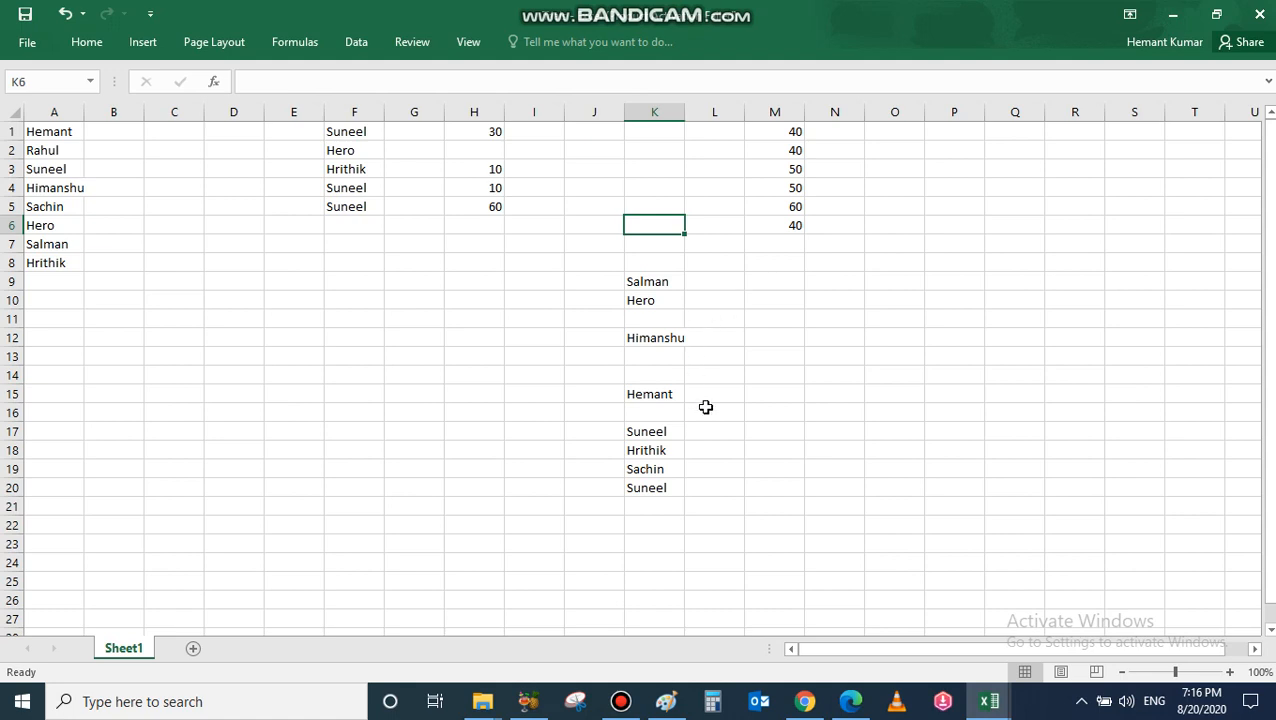
mouse_move(630, 8)
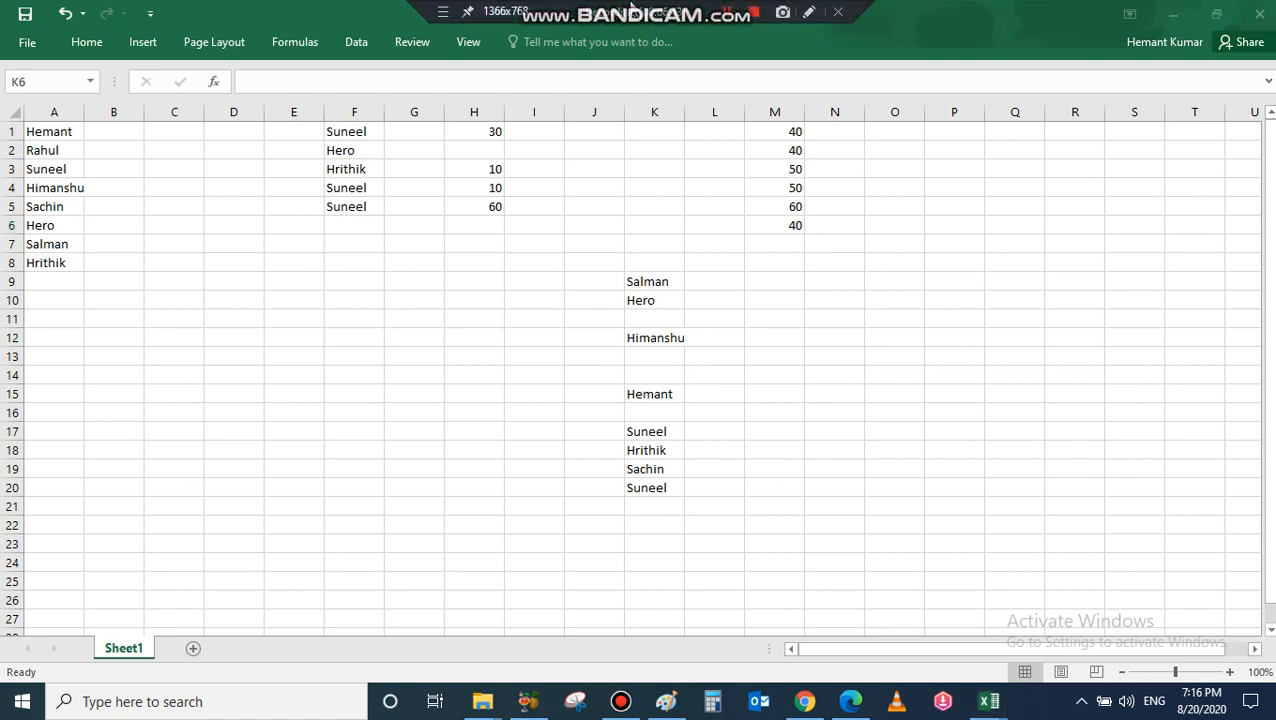